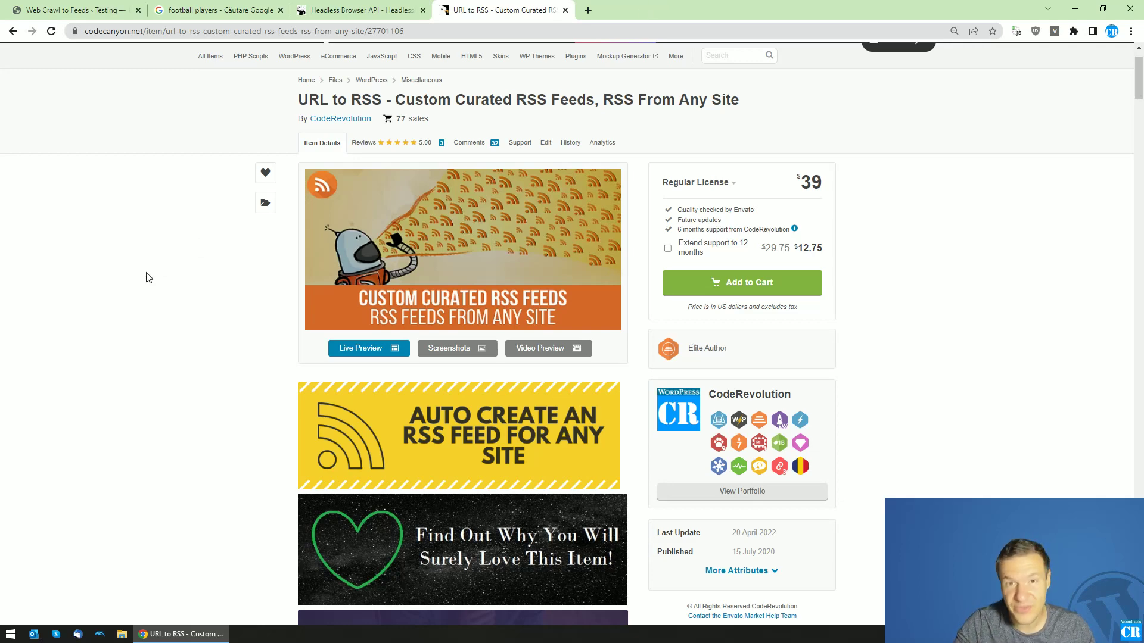
Close the developer tools panel on the Google 'football players' results
{"action": "left_click", "coordinate": [264, 8]}
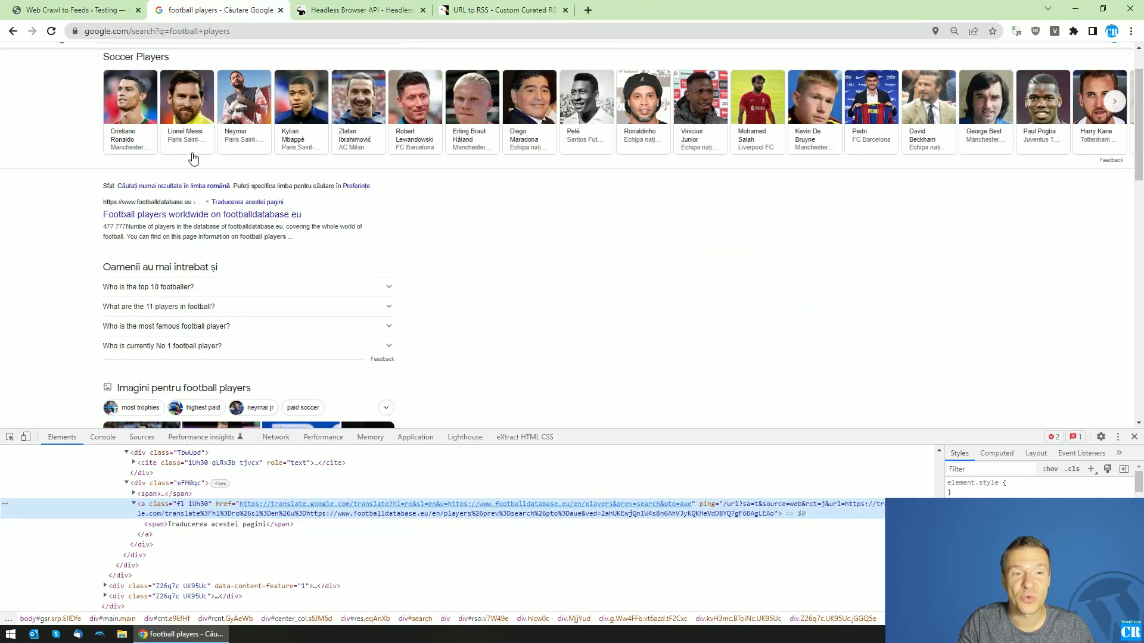
{"action": "left_click", "coordinate": [1134, 436]}
{"action": "scroll", "coordinate": [203, 280], "scroll_direction": "up", "scroll_amount": 1}
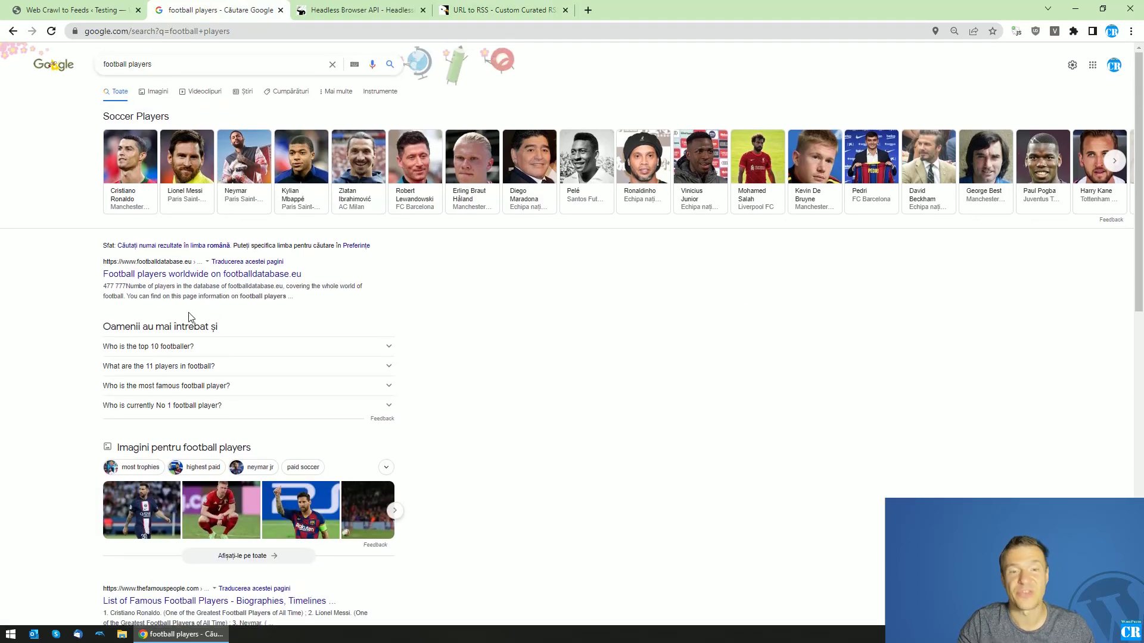
Look through the URL to RSS and Headless Browser API tabs, ending on Web Crawl to Feeds
{"action": "left_click", "coordinate": [470, 9]}
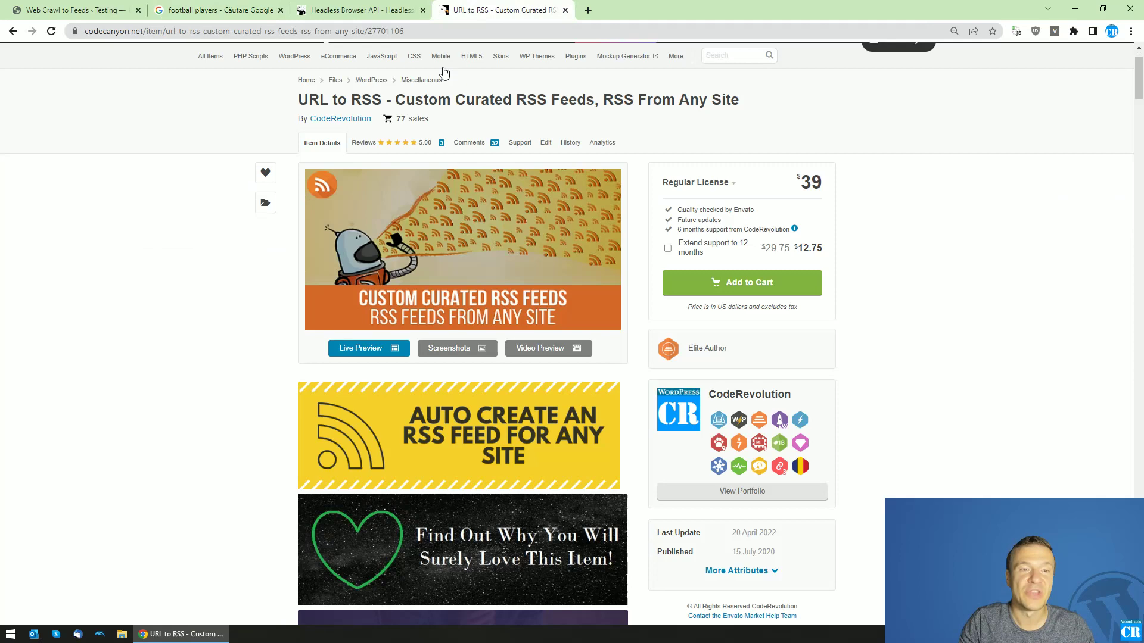
{"action": "left_click", "coordinate": [210, 8]}
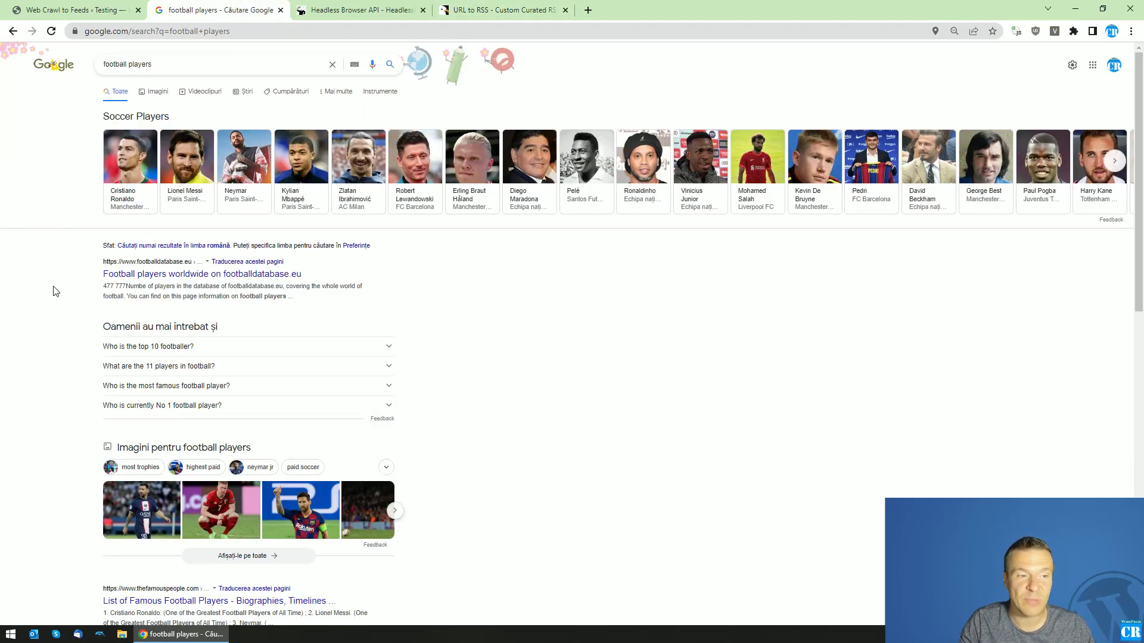
{"action": "scroll", "coordinate": [57, 290], "scroll_direction": "down", "scroll_amount": 1}
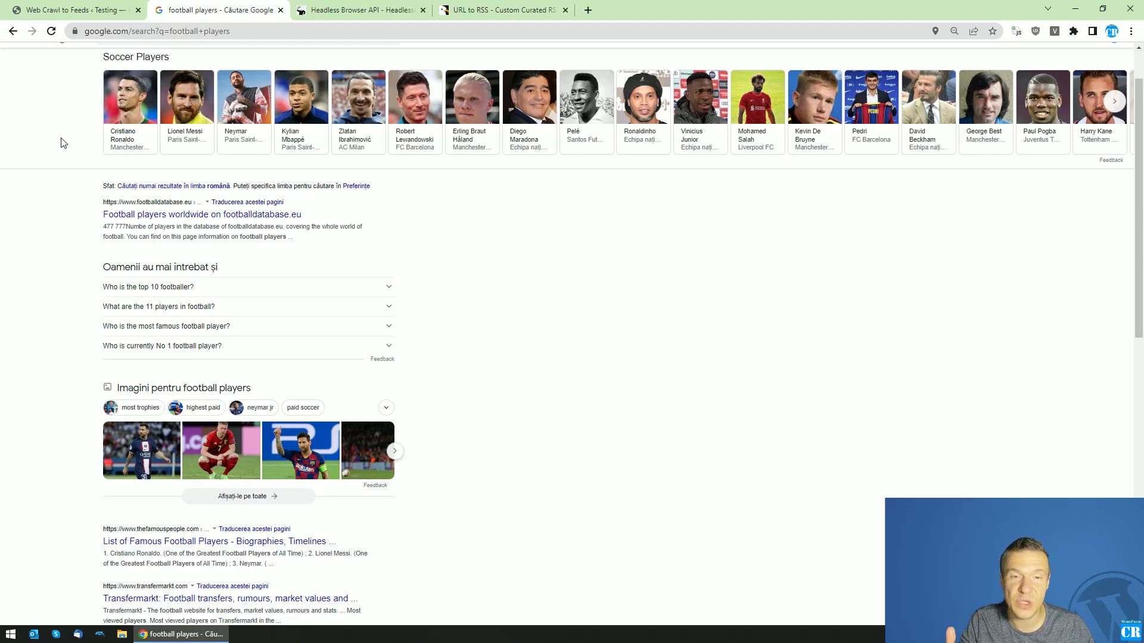
{"action": "left_click", "coordinate": [494, 9]}
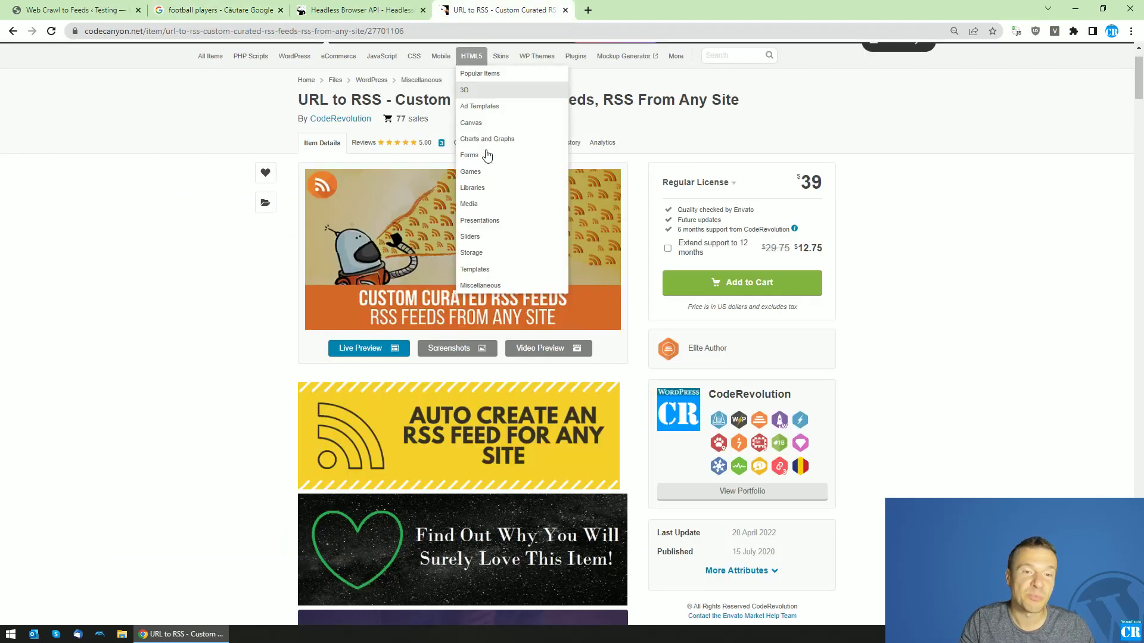
{"action": "left_click", "coordinate": [362, 6]}
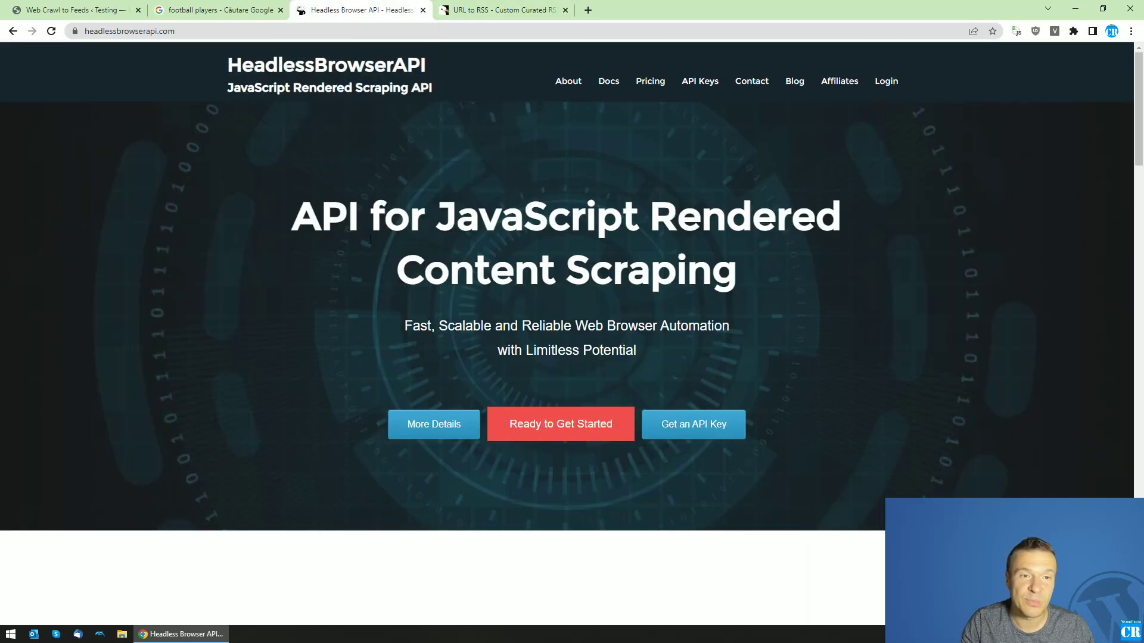
{"action": "left_click", "coordinate": [501, 6]}
{"action": "left_click", "coordinate": [236, 6]}
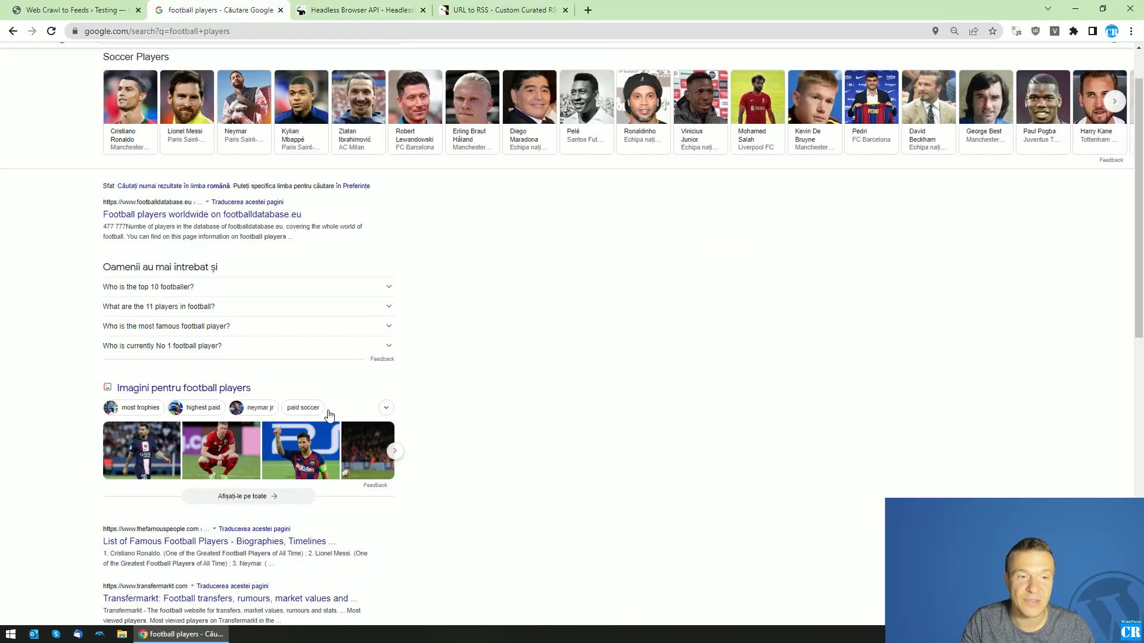
{"action": "left_click", "coordinate": [93, 7]}
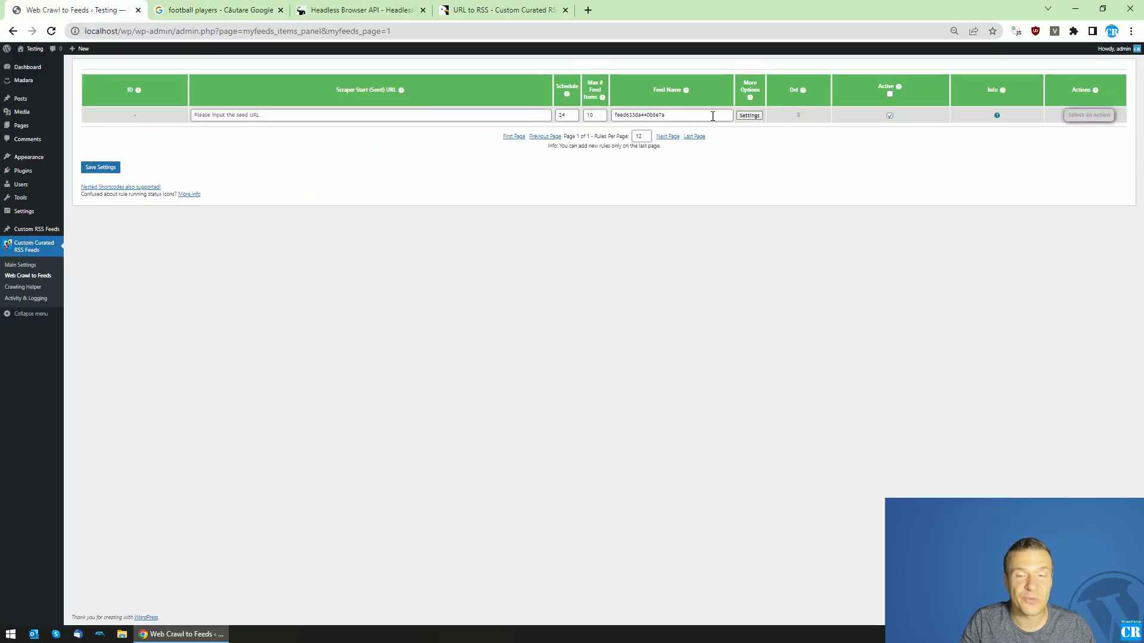
Review the rule's Content Scraping Method options, leave WordPress (Default), and return to the Google results
{"action": "left_click", "coordinate": [749, 115]}
{"action": "scroll", "coordinate": [502, 298], "scroll_direction": "down", "scroll_amount": 5}
{"action": "scroll", "coordinate": [502, 302], "scroll_direction": "down", "scroll_amount": 7}
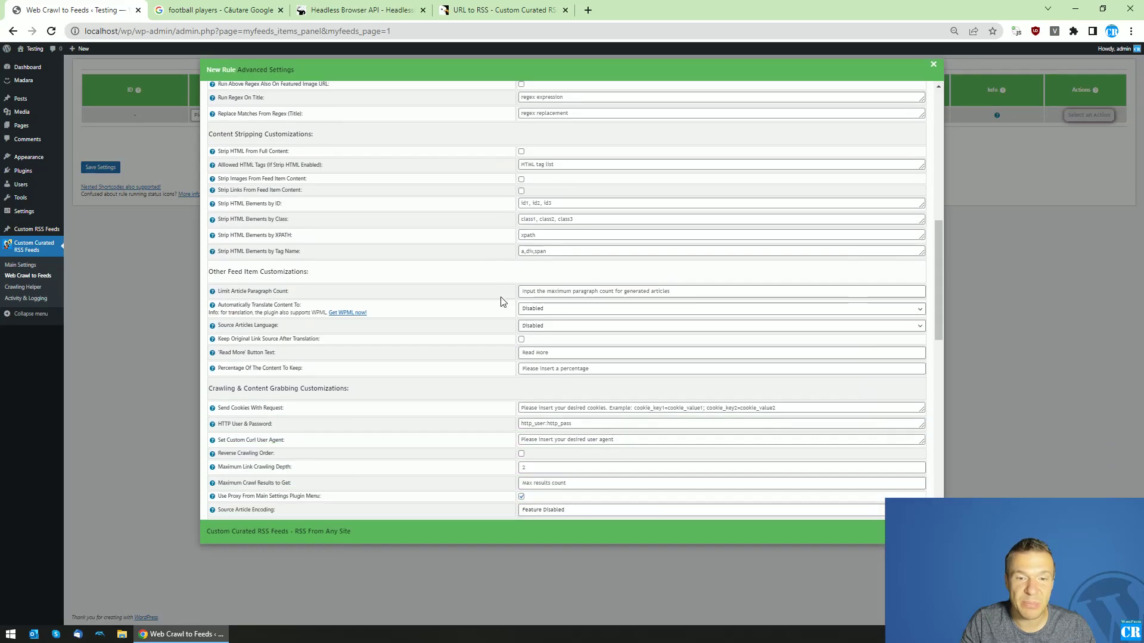
{"action": "left_click", "coordinate": [539, 231]}
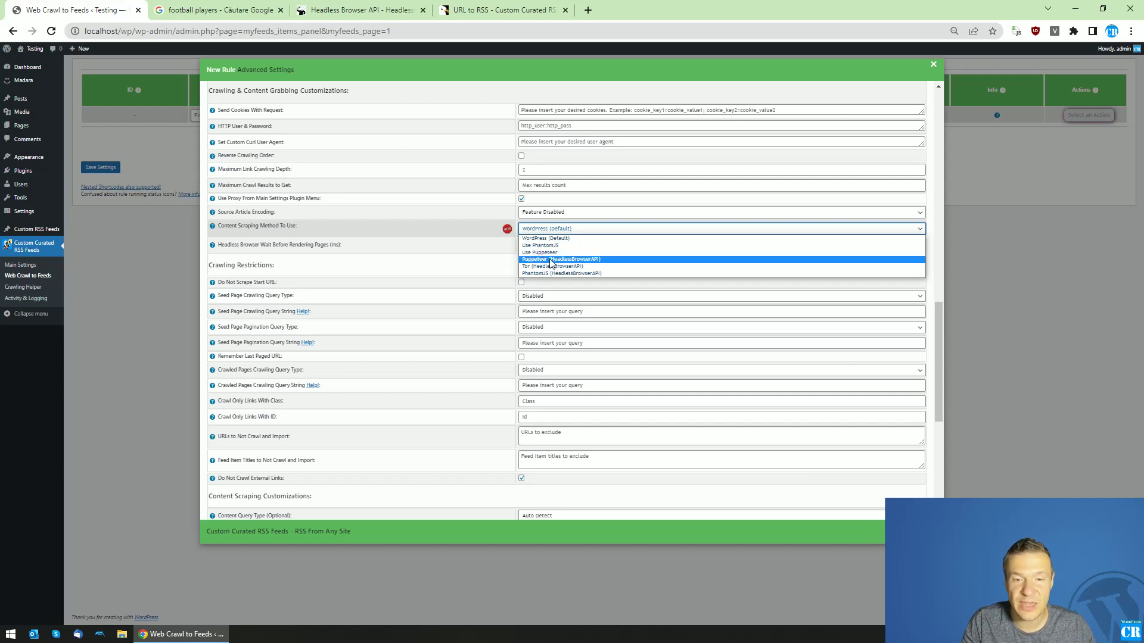
{"action": "left_click", "coordinate": [479, 257]}
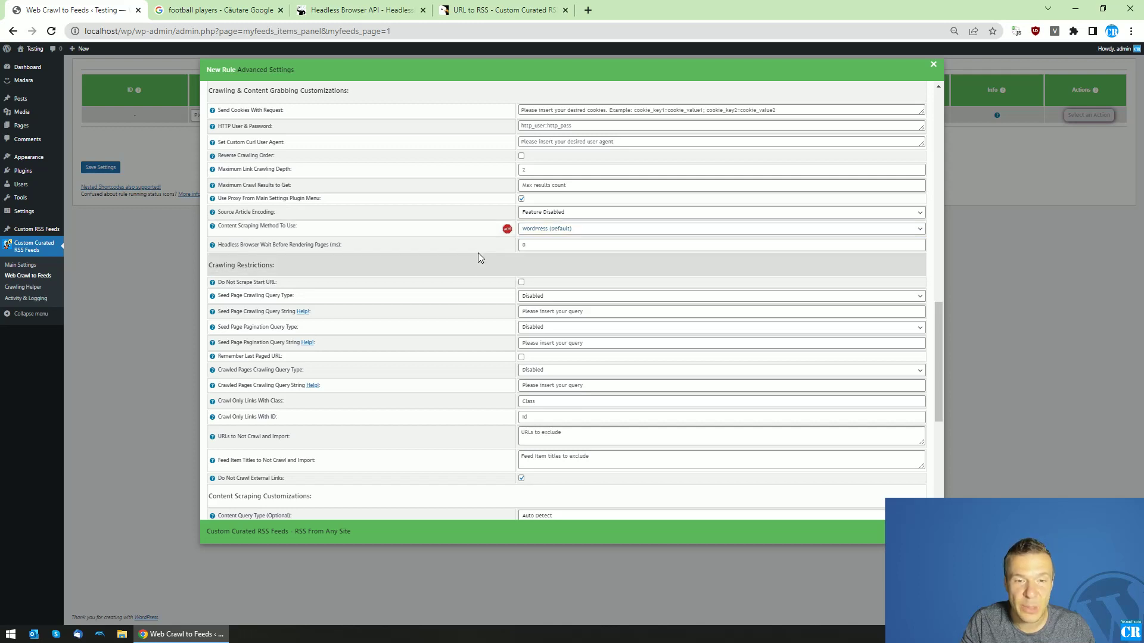
{"action": "left_click", "coordinate": [208, 9]}
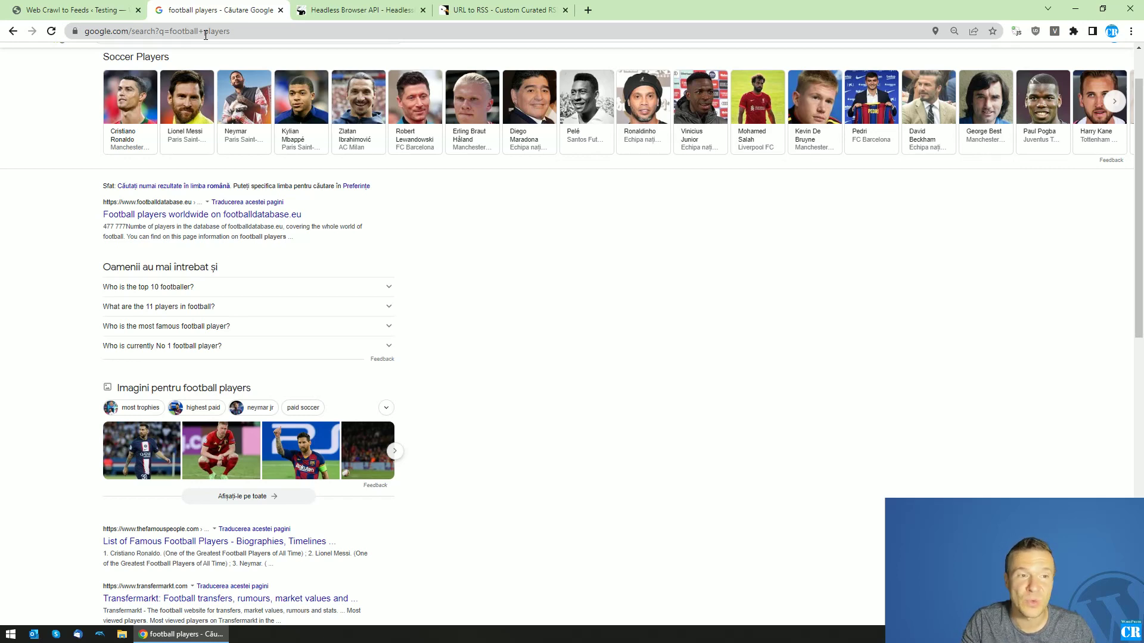
Resubmit the 'football players' Google search from the query box
{"action": "left_click", "coordinate": [205, 32]}
{"action": "key", "text": "ctrl+c"}
{"action": "scroll", "coordinate": [104, 256], "scroll_direction": "up", "scroll_amount": 1}
{"action": "left_click", "coordinate": [161, 67]}
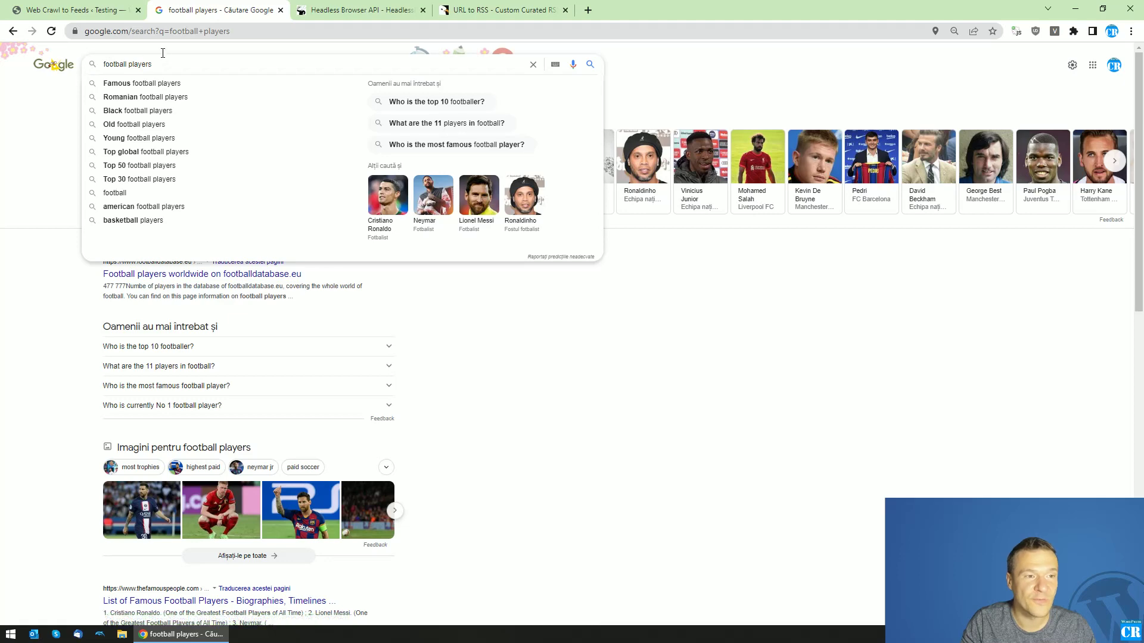
{"action": "key", "text": "Return"}
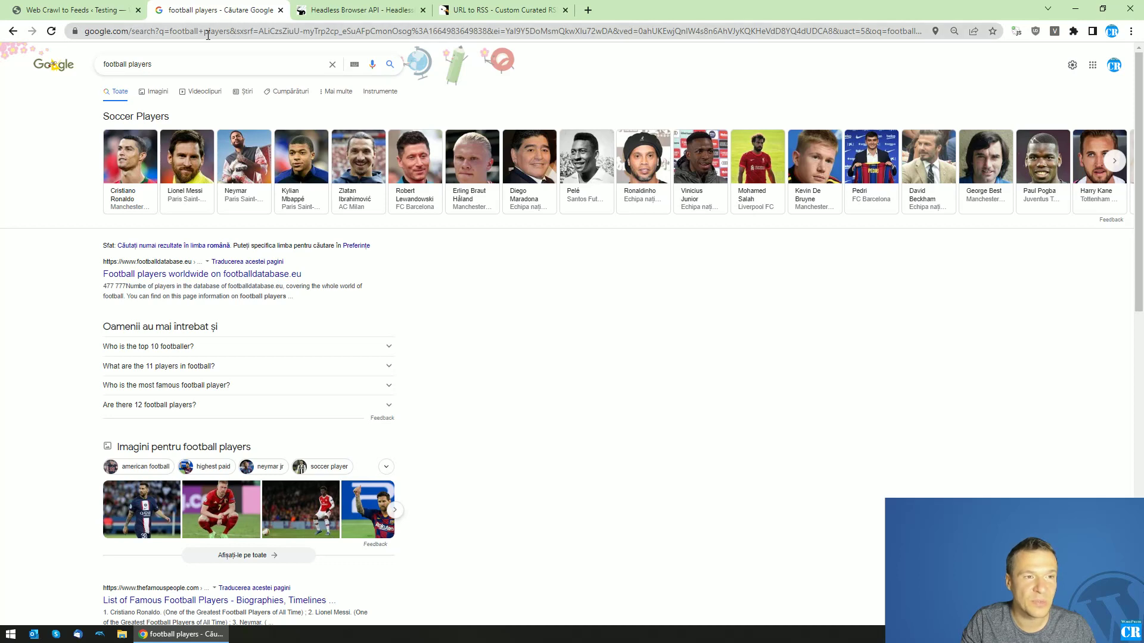
{"action": "left_click", "coordinate": [235, 34]}
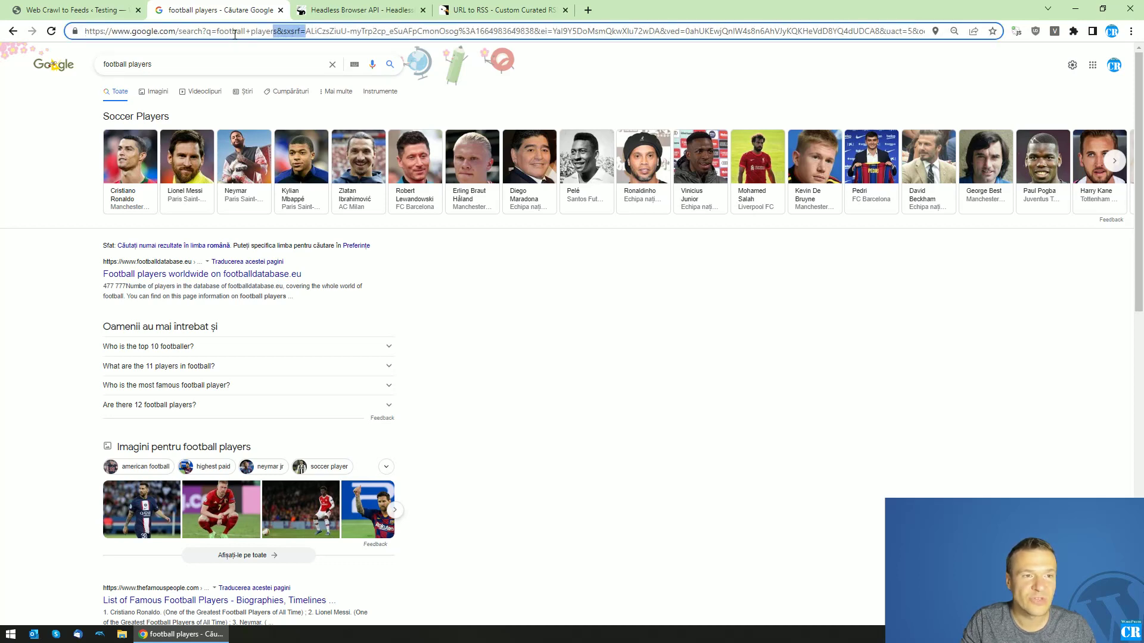
{"action": "left_click", "coordinate": [233, 34]}
{"action": "left_click_drag", "start_coordinate": [277, 30], "coordinate": [315, 30]}
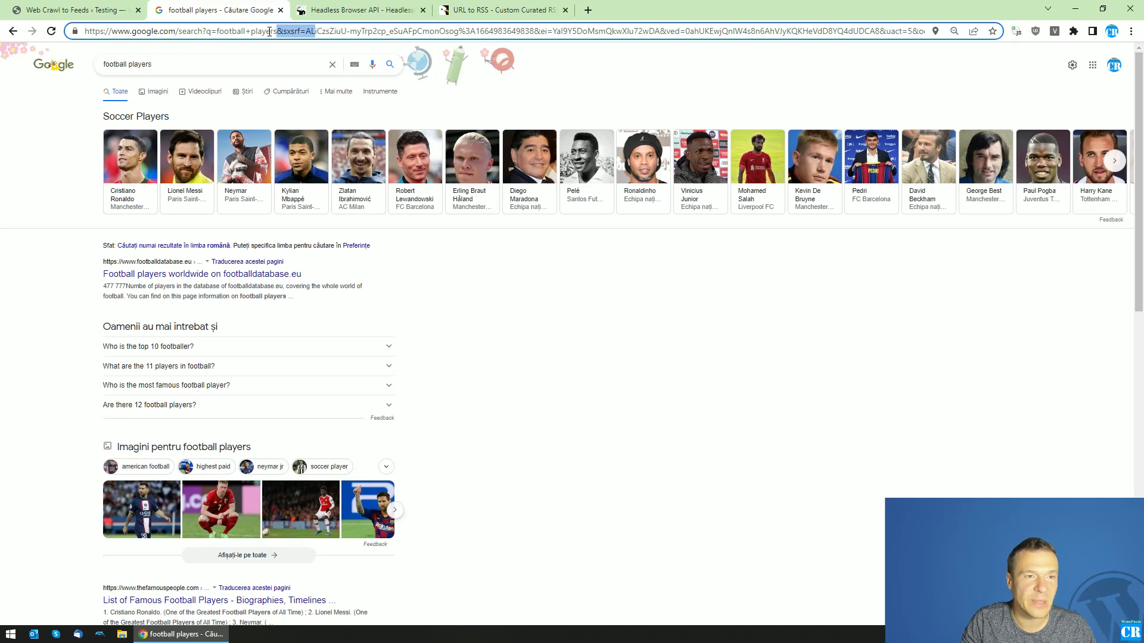
{"action": "left_click_drag", "start_coordinate": [277, 30], "coordinate": [350, 30]}
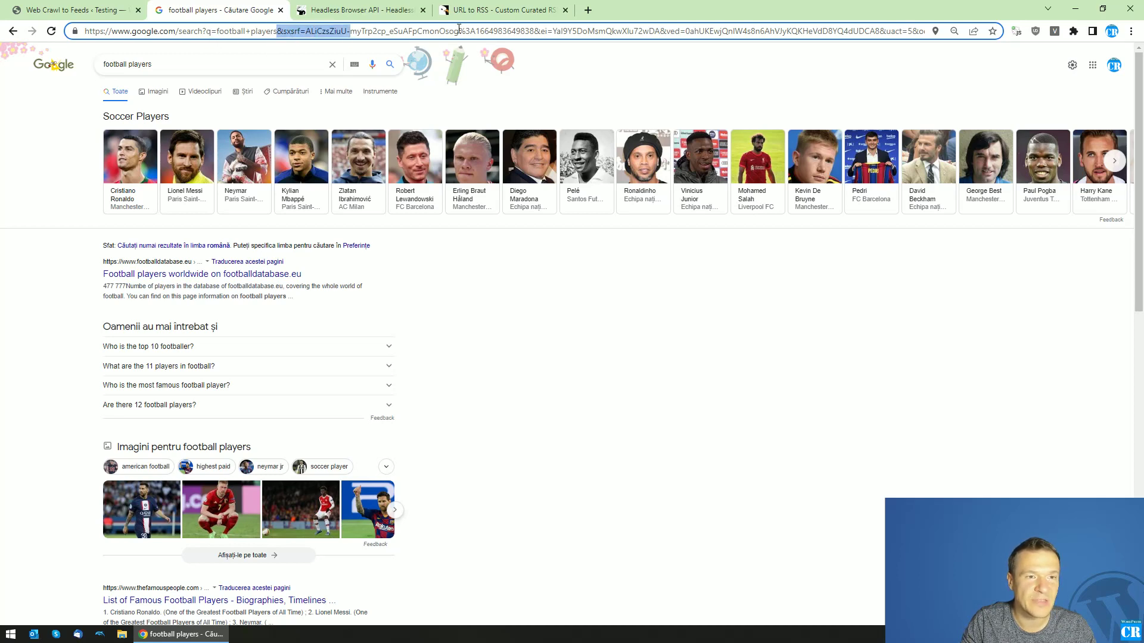
{"action": "left_click_drag", "start_coordinate": [688, 30], "coordinate": [929, 30]}
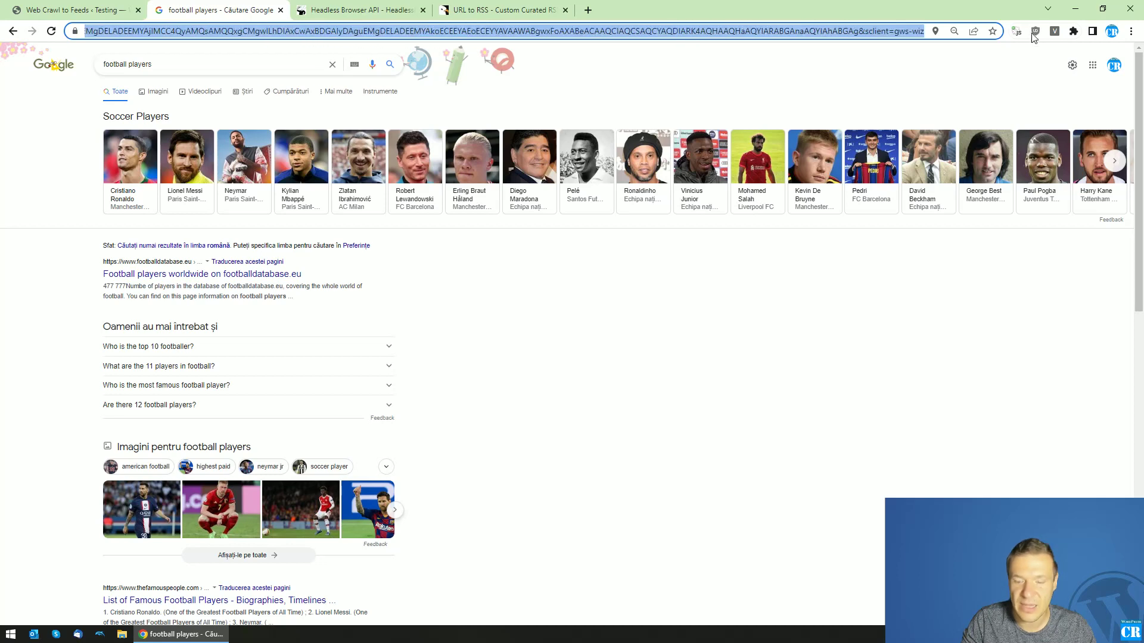
{"action": "key", "text": "ctrl+v"}
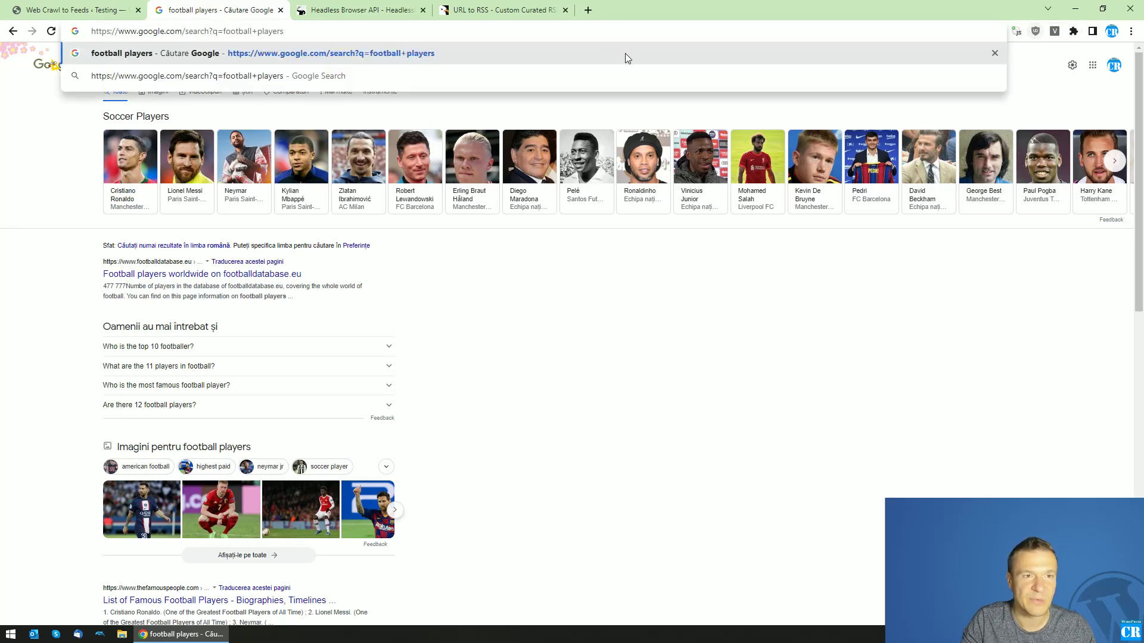
{"action": "key", "text": "Return"}
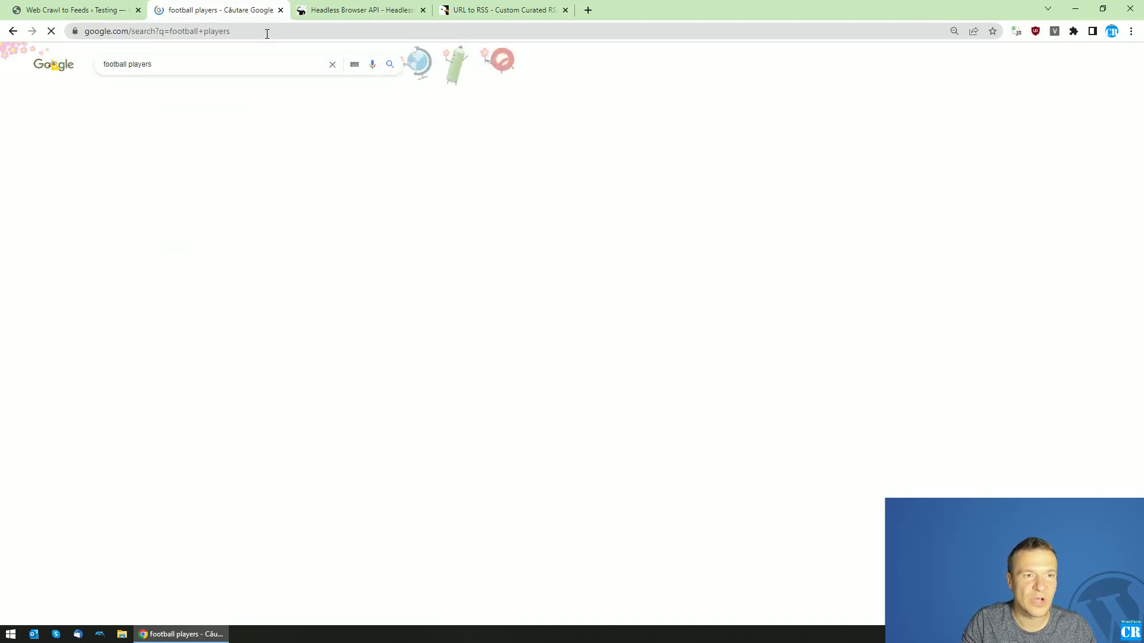
{"action": "right_click", "coordinate": [266, 38]}
{"action": "left_click", "coordinate": [303, 114]}
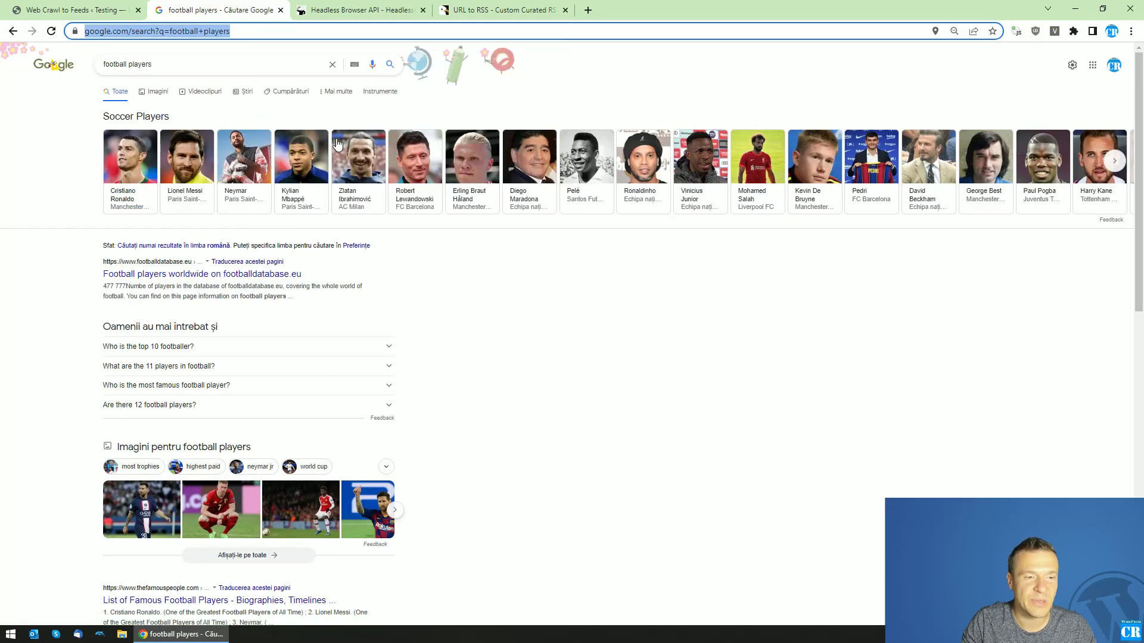
{"action": "left_click", "coordinate": [114, 7]}
Paste the Google 'football players' search address as the rule's Scraper Start (Seed) URL
{"action": "left_click", "coordinate": [225, 115]}
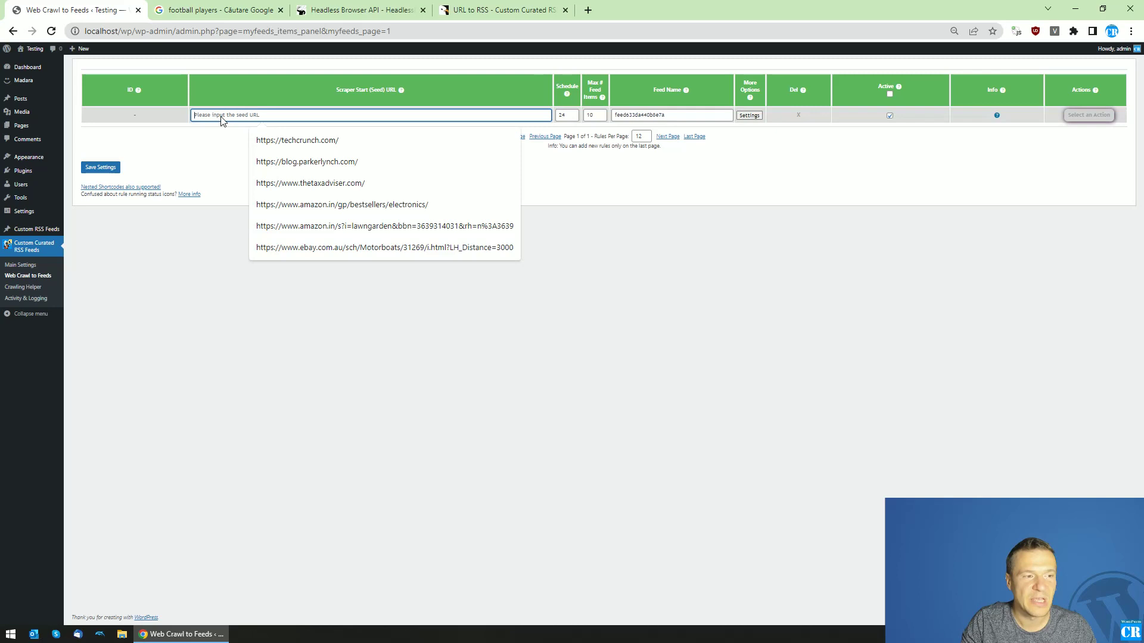
{"action": "right_click", "coordinate": [221, 118]}
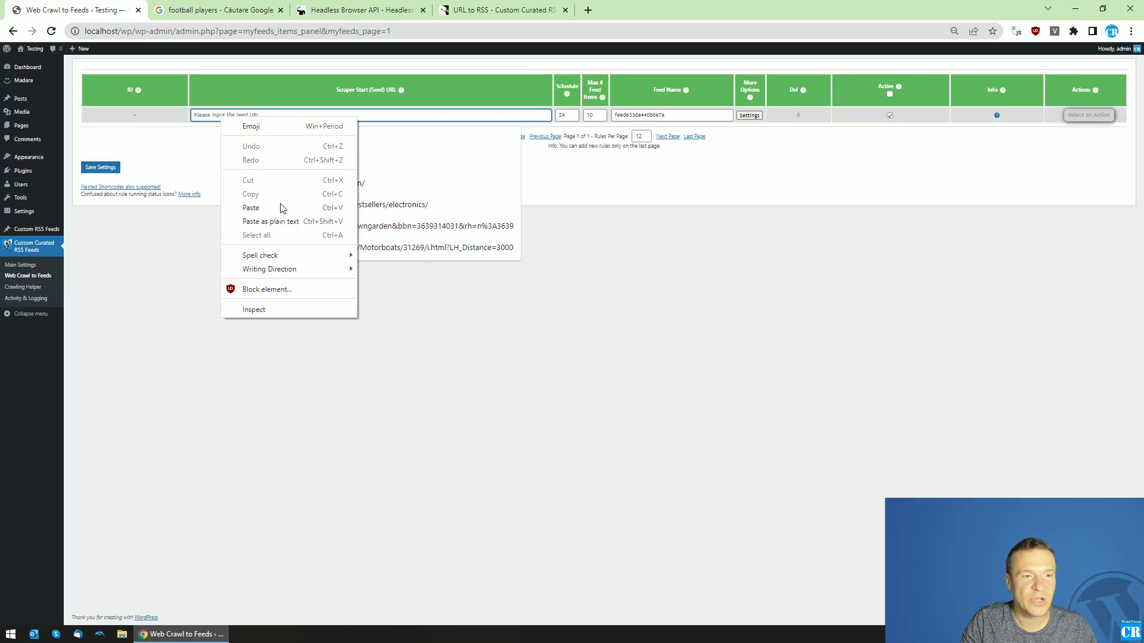
{"action": "left_click", "coordinate": [249, 207]}
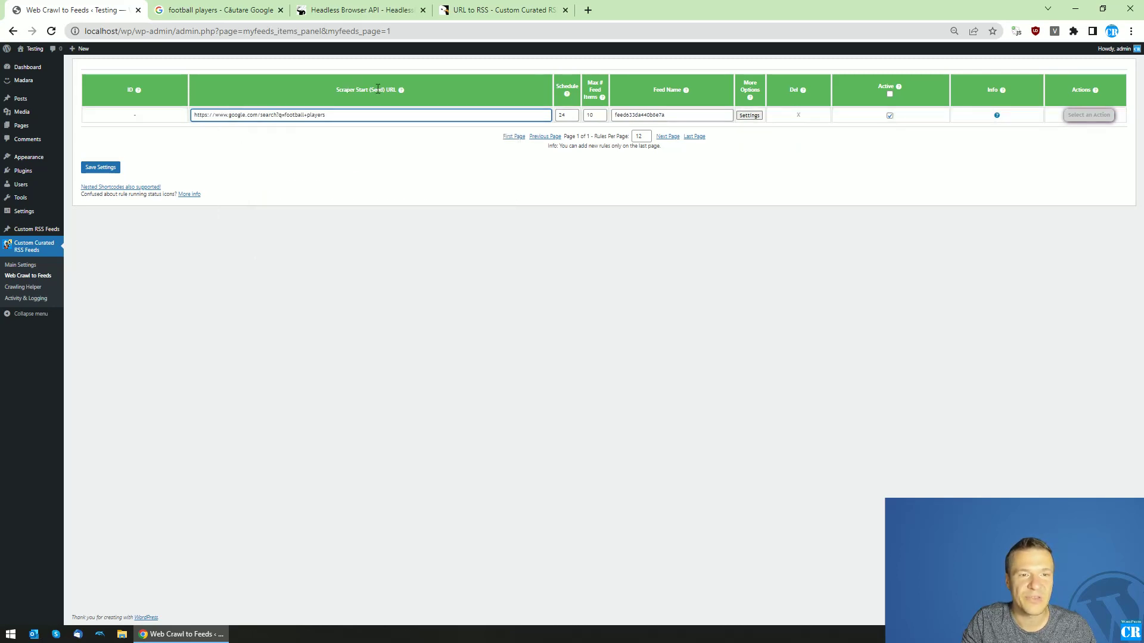
Lower Max # Feed Items from 10 and name the feed googlerss
{"action": "double_click", "coordinate": [598, 116]}
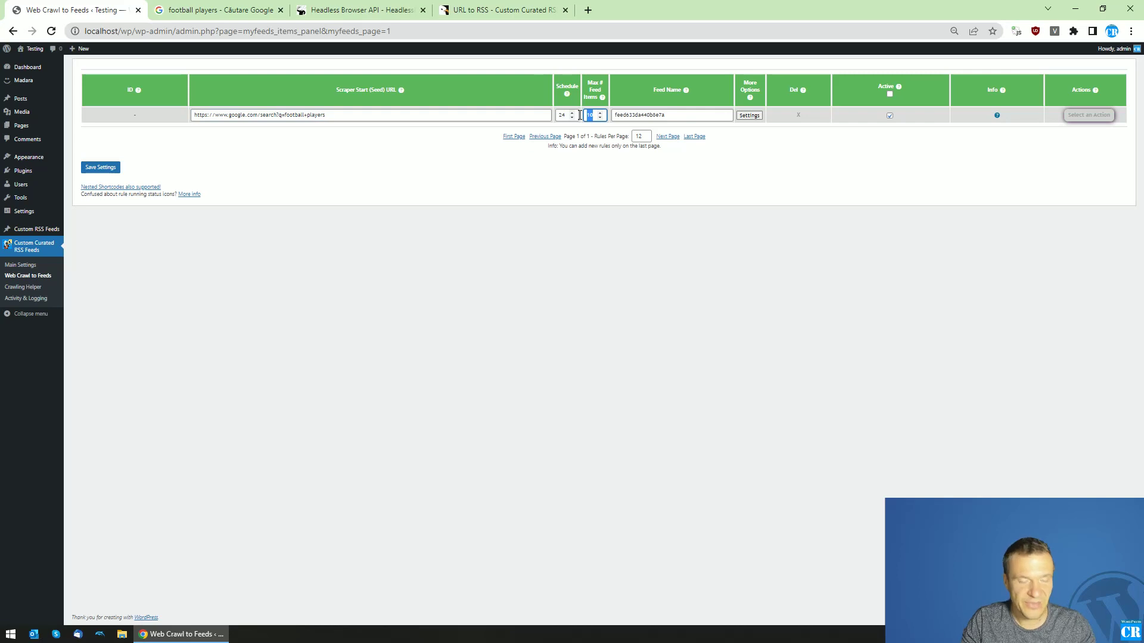
{"action": "type", "text": "5"}
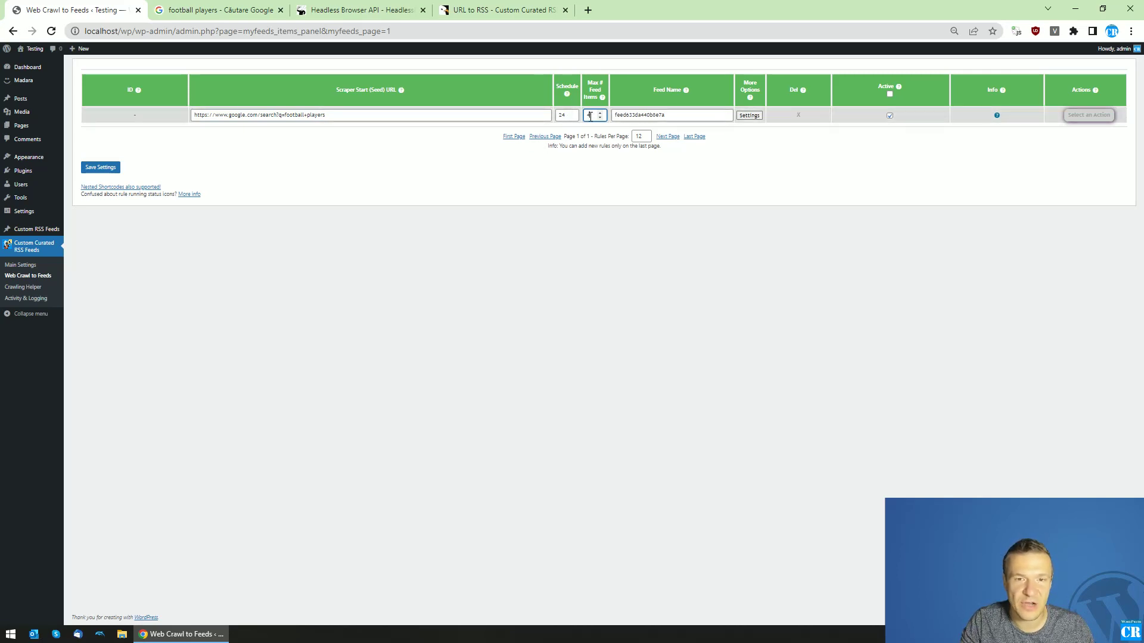
{"action": "double_click", "coordinate": [644, 115]}
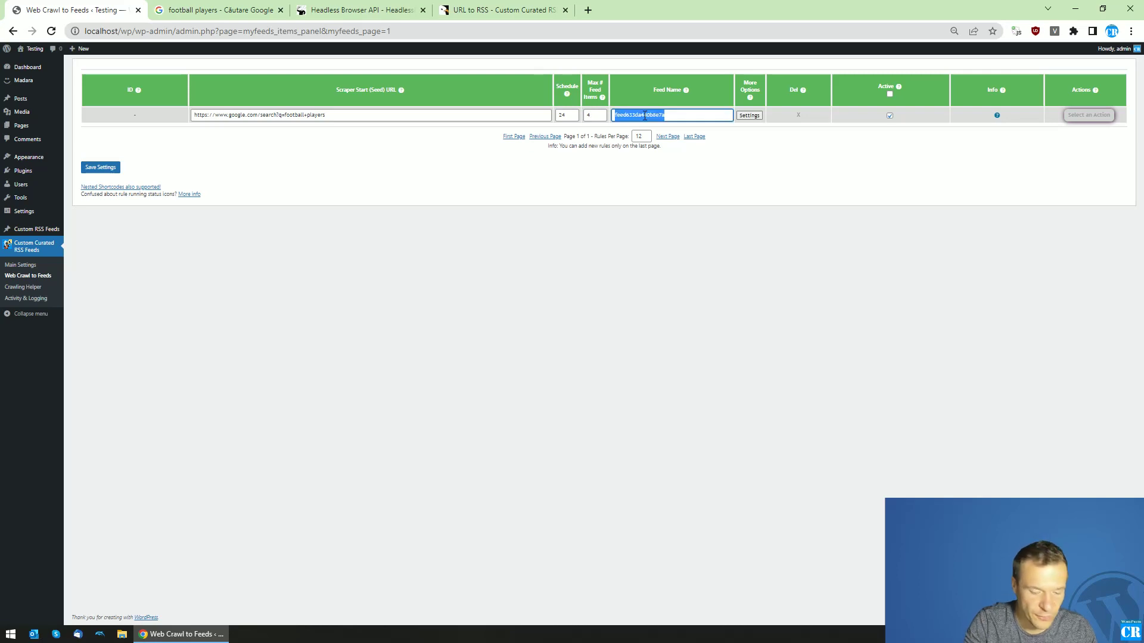
{"action": "type", "text": "googlerss"}
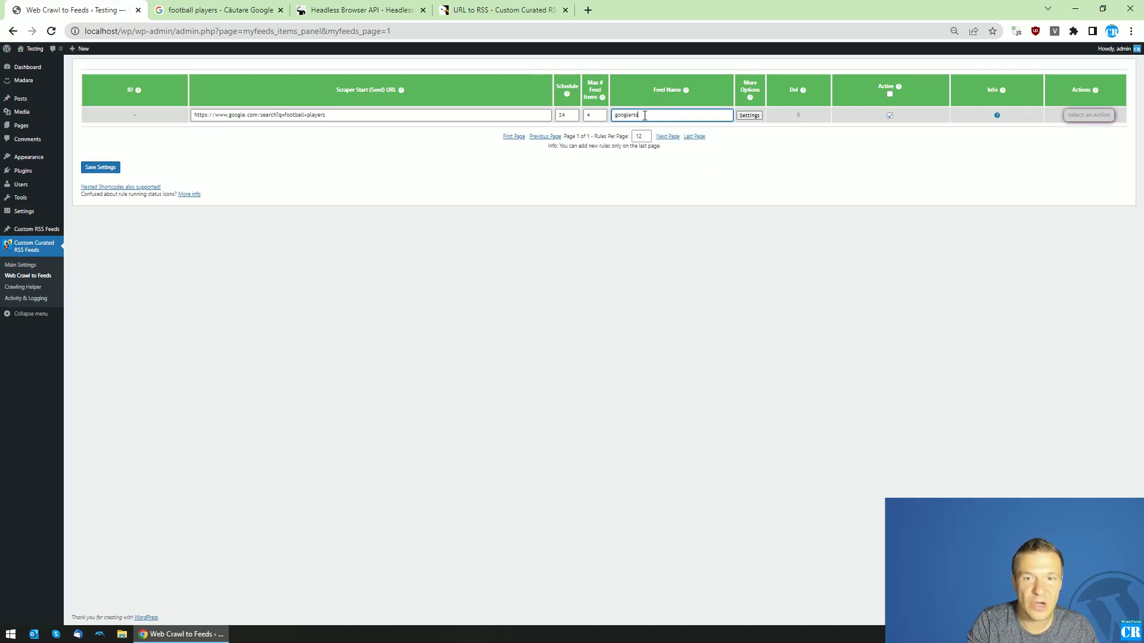
In the rule's advanced settings, set Content Scraping Method To Use to Use Puppeteer
{"action": "left_click", "coordinate": [749, 115]}
{"action": "scroll", "coordinate": [473, 238], "scroll_direction": "down", "scroll_amount": 6}
{"action": "scroll", "coordinate": [477, 226], "scroll_direction": "up", "scroll_amount": 5}
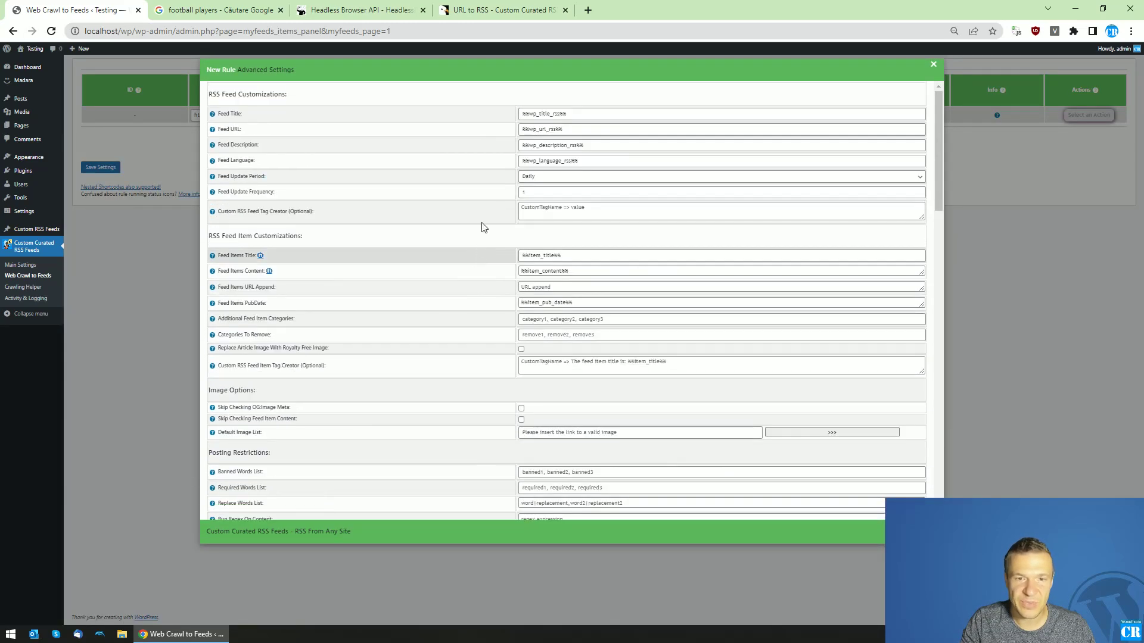
{"action": "scroll", "coordinate": [492, 206], "scroll_direction": "down", "scroll_amount": 10}
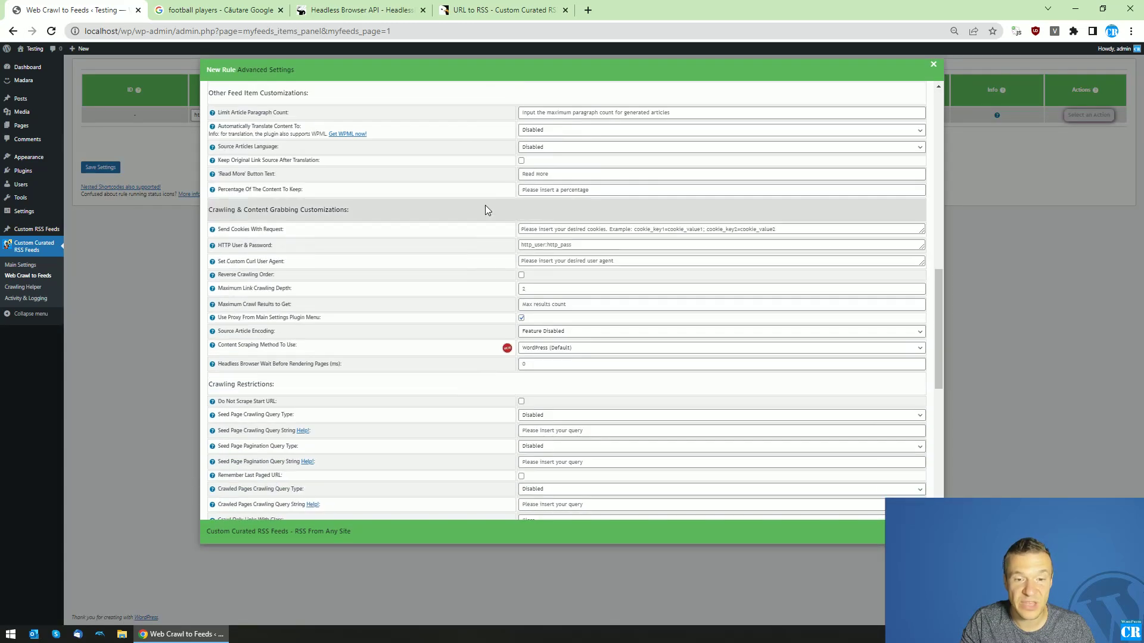
{"action": "scroll", "coordinate": [486, 241], "scroll_direction": "down", "scroll_amount": 3}
{"action": "left_click", "coordinate": [535, 173]}
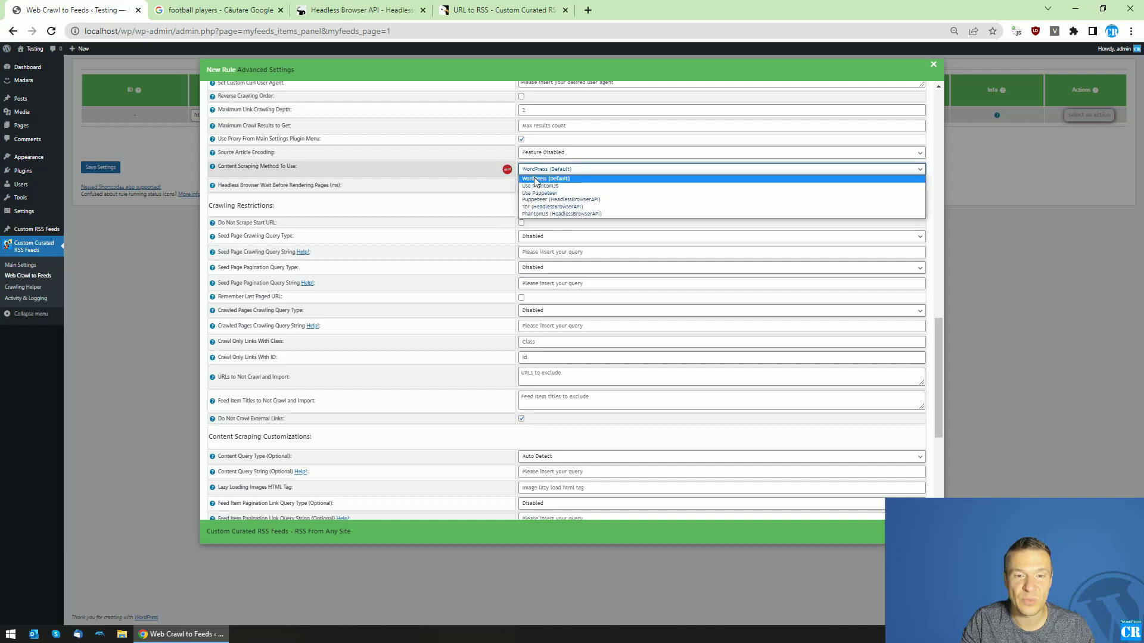
{"action": "left_click", "coordinate": [536, 191]}
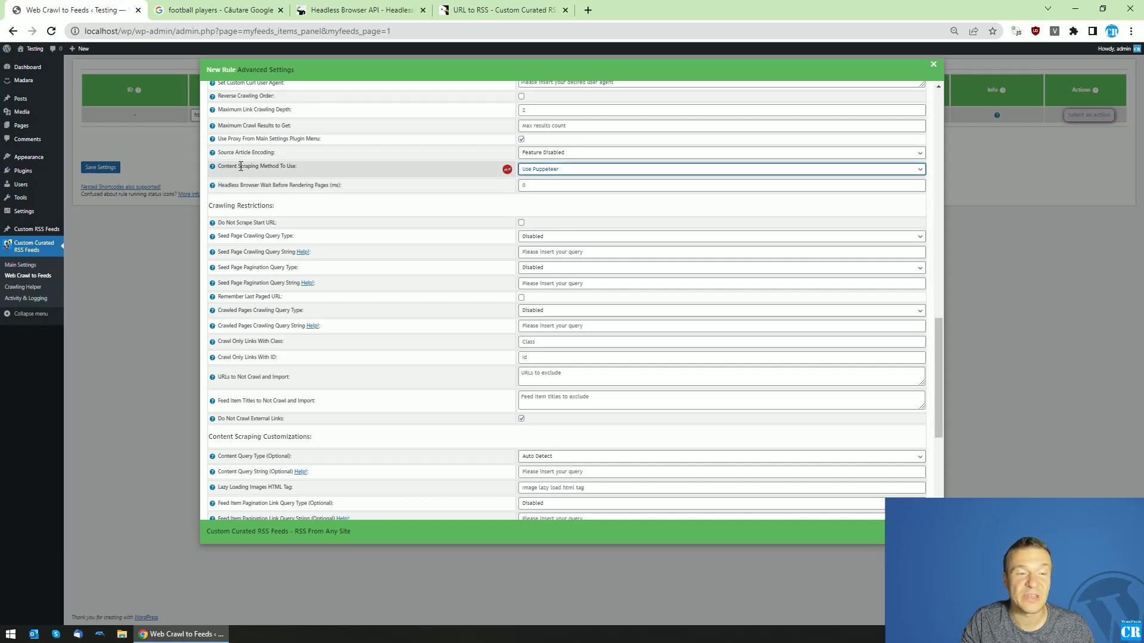
{"action": "left_click", "coordinate": [528, 172]}
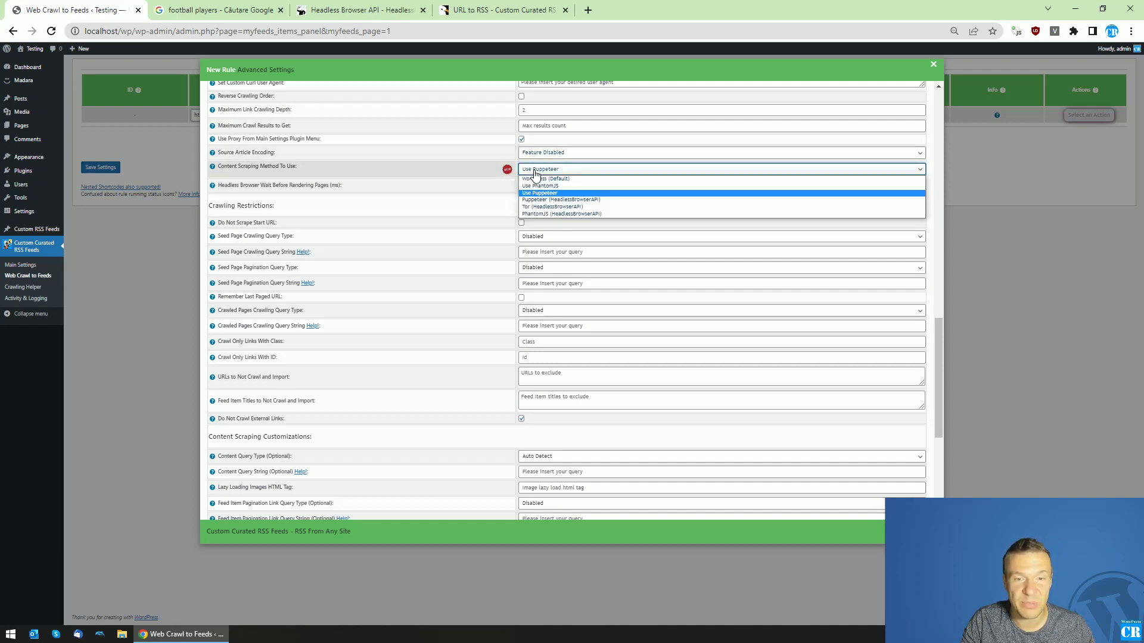
{"action": "left_click", "coordinate": [536, 192]}
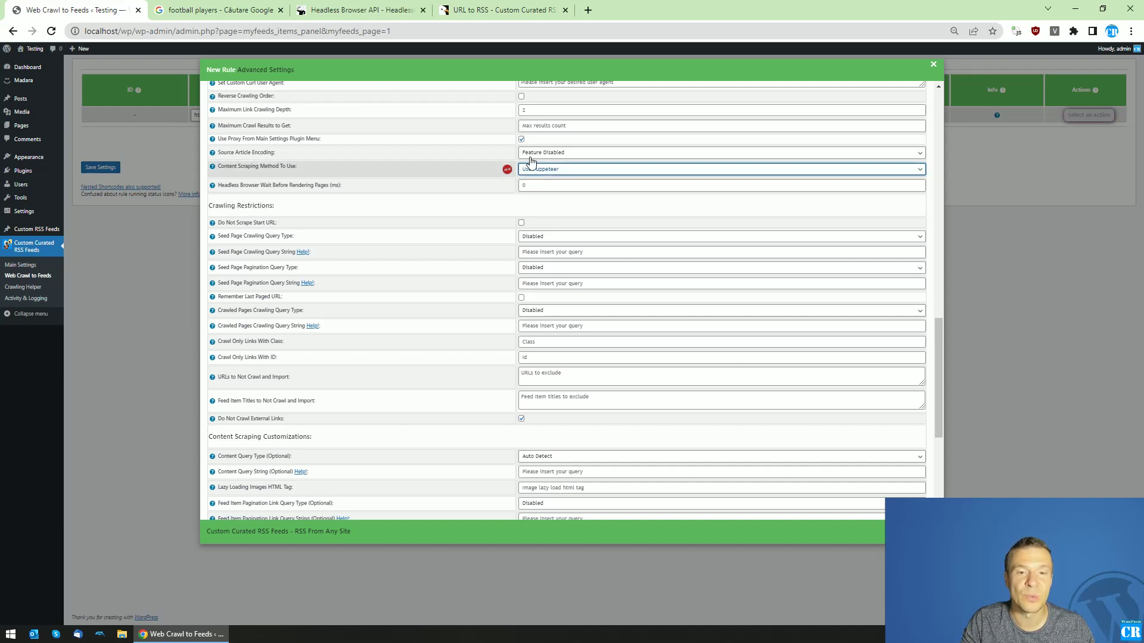
Tick Do Not Scrape Start URL and set Seed Page Crawling Query Type to Class
{"action": "left_click", "coordinate": [521, 223]}
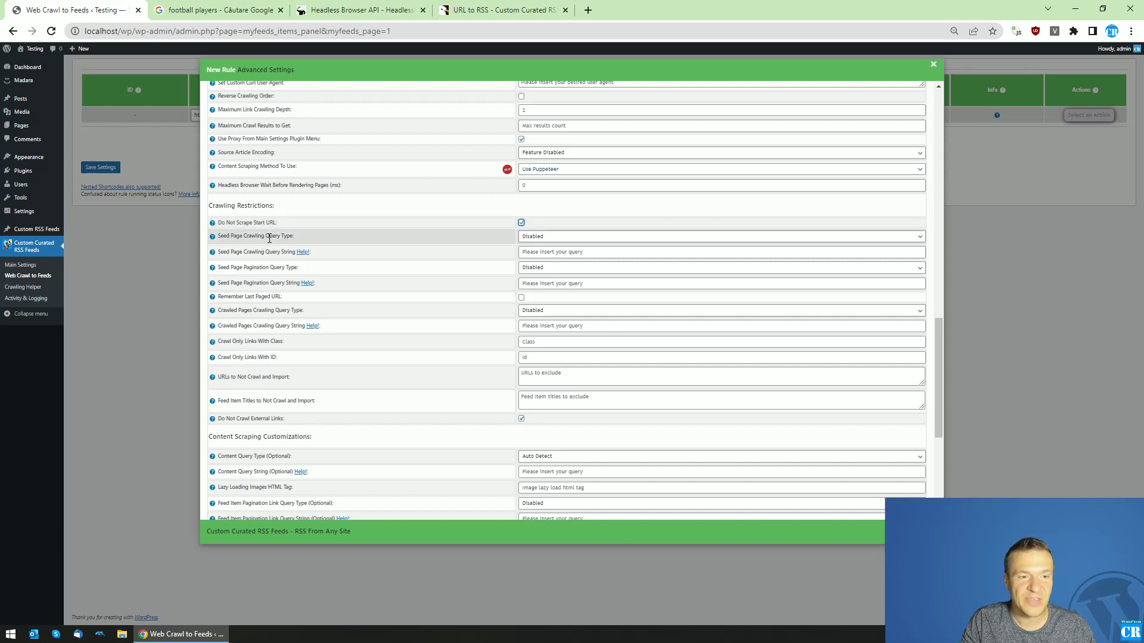
{"action": "left_click", "coordinate": [596, 237]}
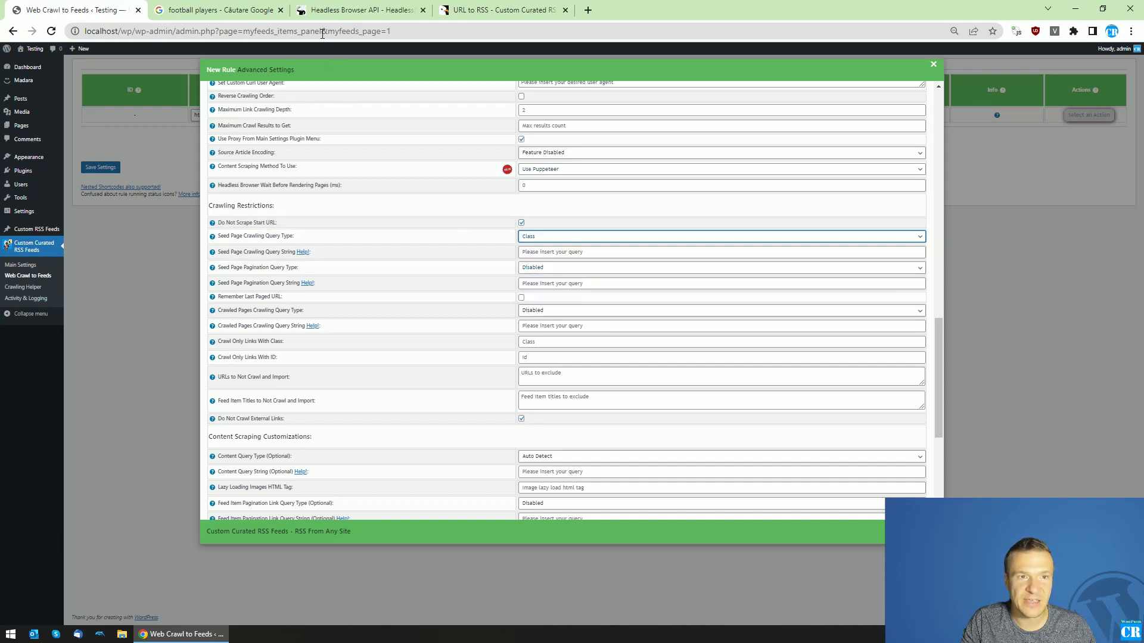
{"action": "left_click", "coordinate": [220, 10]}
Inspect the first Google result and copy its container class name yuRUbf
{"action": "right_click", "coordinate": [146, 275]}
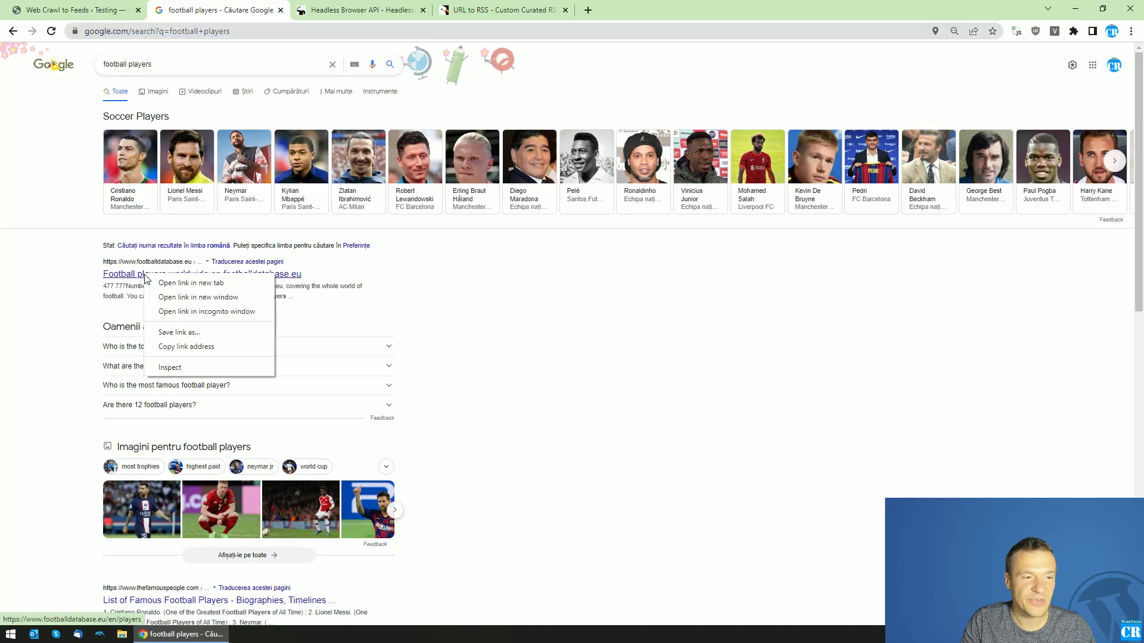
{"action": "left_click", "coordinate": [169, 369]}
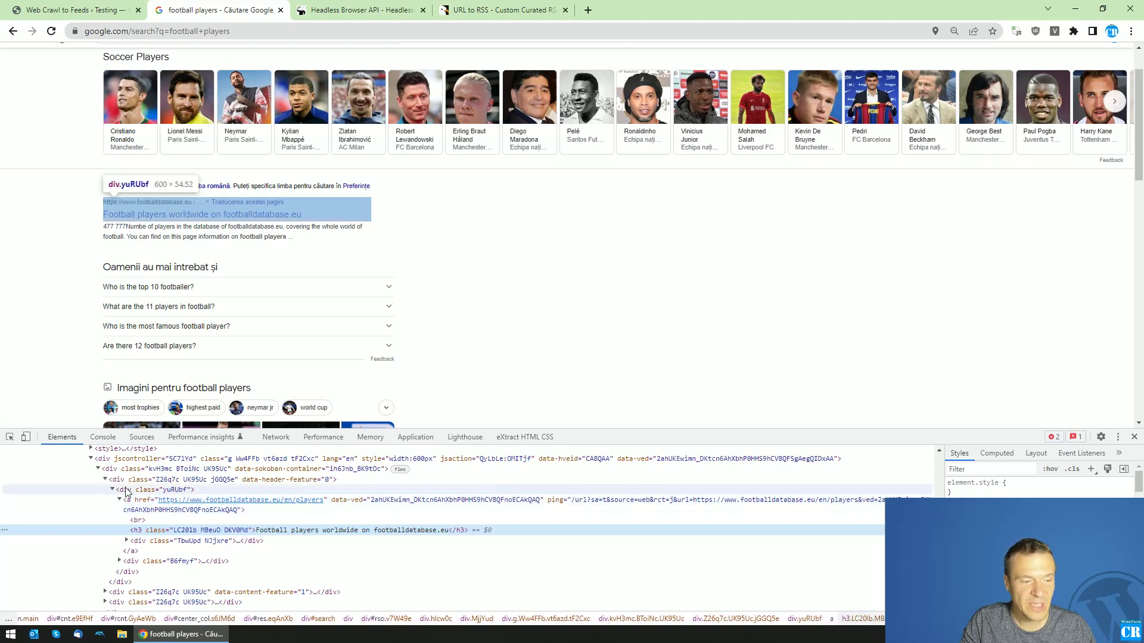
{"action": "double_click", "coordinate": [177, 490]}
{"action": "right_click", "coordinate": [177, 491]}
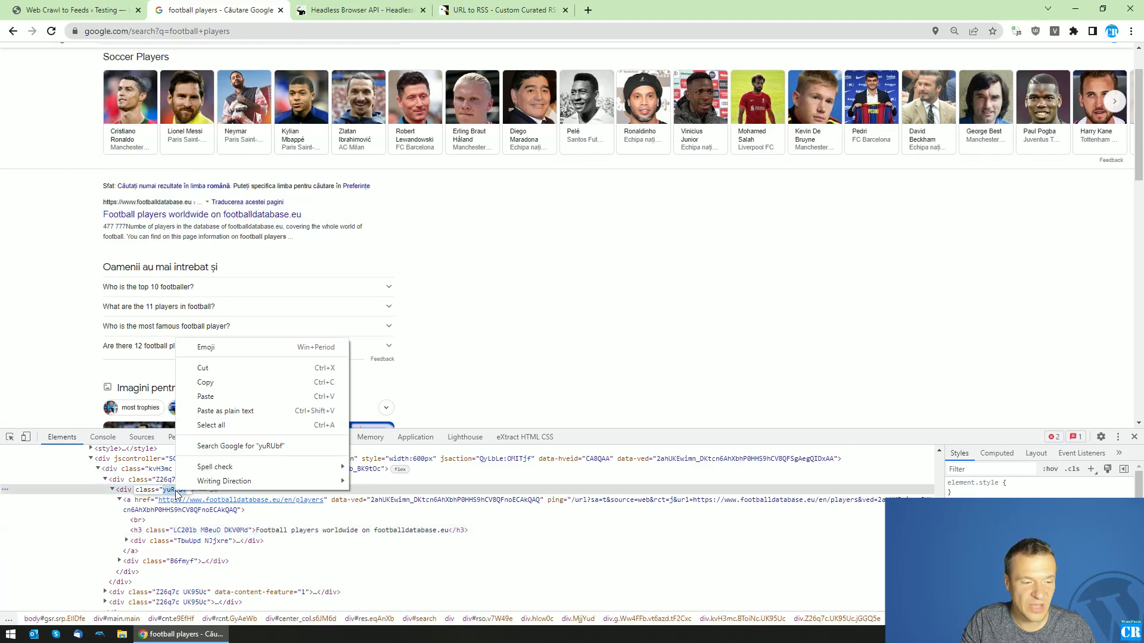
{"action": "left_click", "coordinate": [222, 384]}
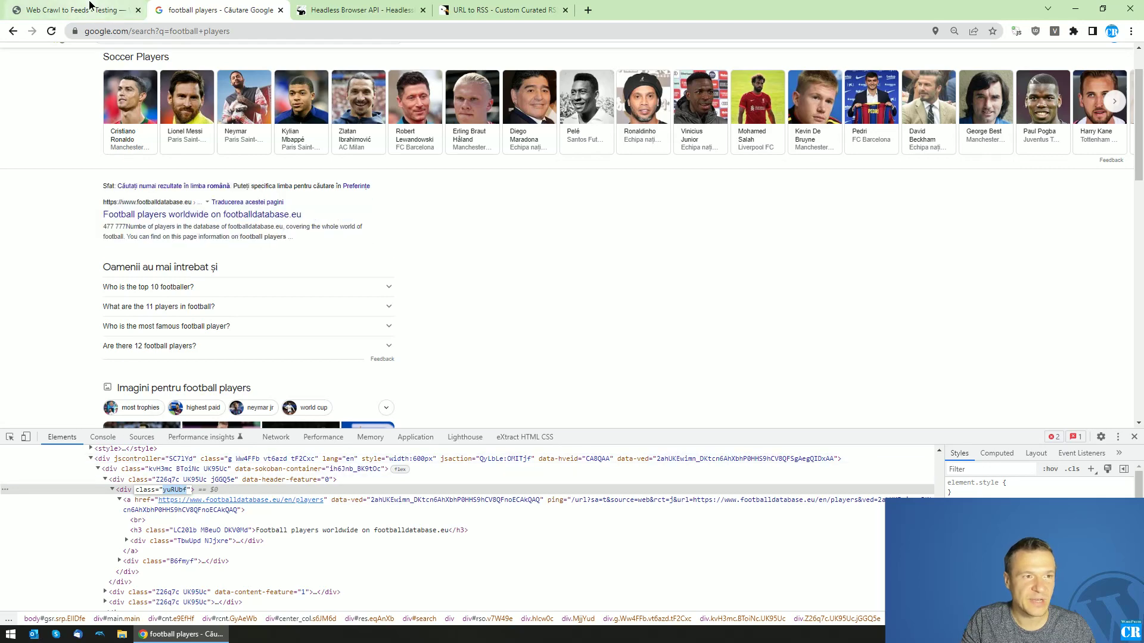
Paste yuRUbf into the rule's Seed Page Crawling Query String field
{"action": "left_click", "coordinate": [71, 10]}
{"action": "left_click", "coordinate": [524, 252]}
{"action": "right_click", "coordinate": [524, 252]}
{"action": "left_click", "coordinate": [574, 341]}
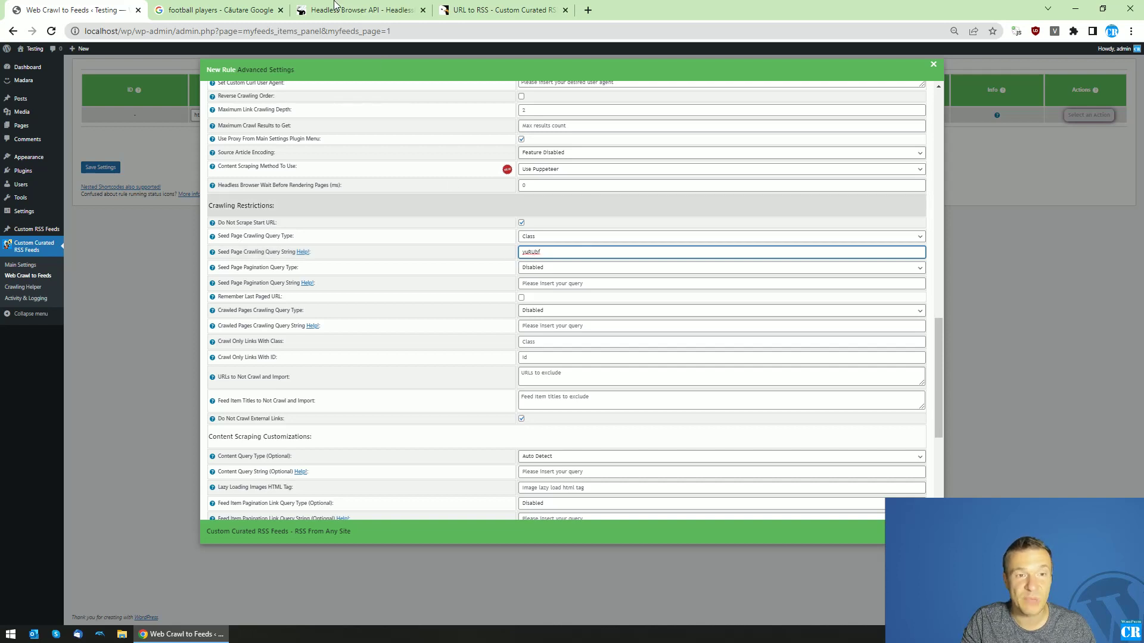
{"action": "scroll", "coordinate": [335, 197], "scroll_direction": "down", "scroll_amount": 3}
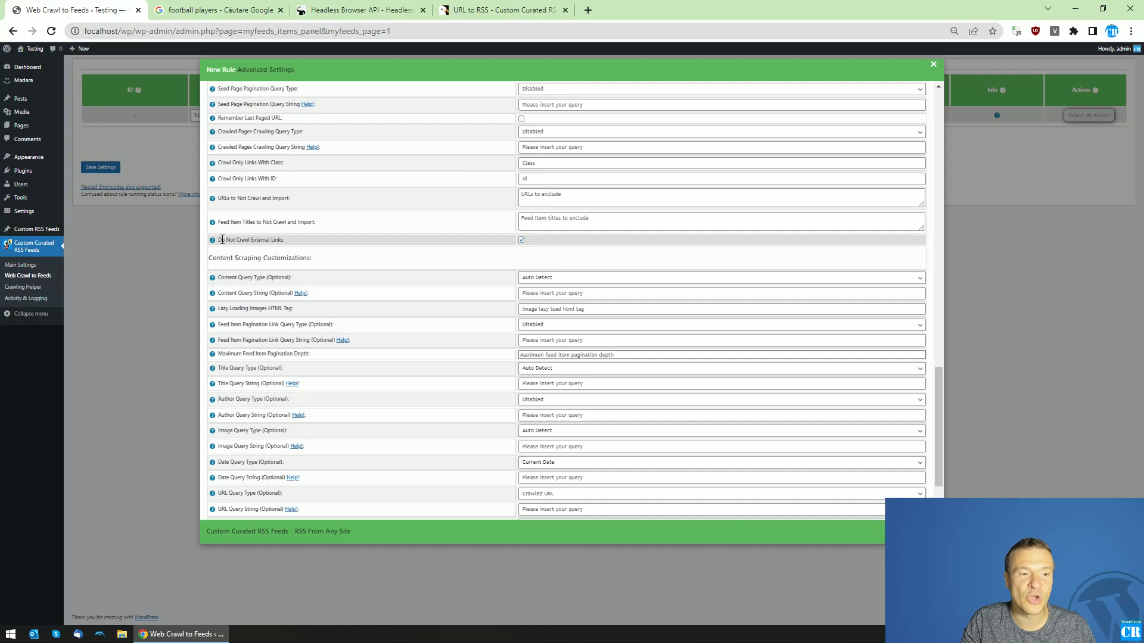
{"action": "left_click", "coordinate": [522, 240]}
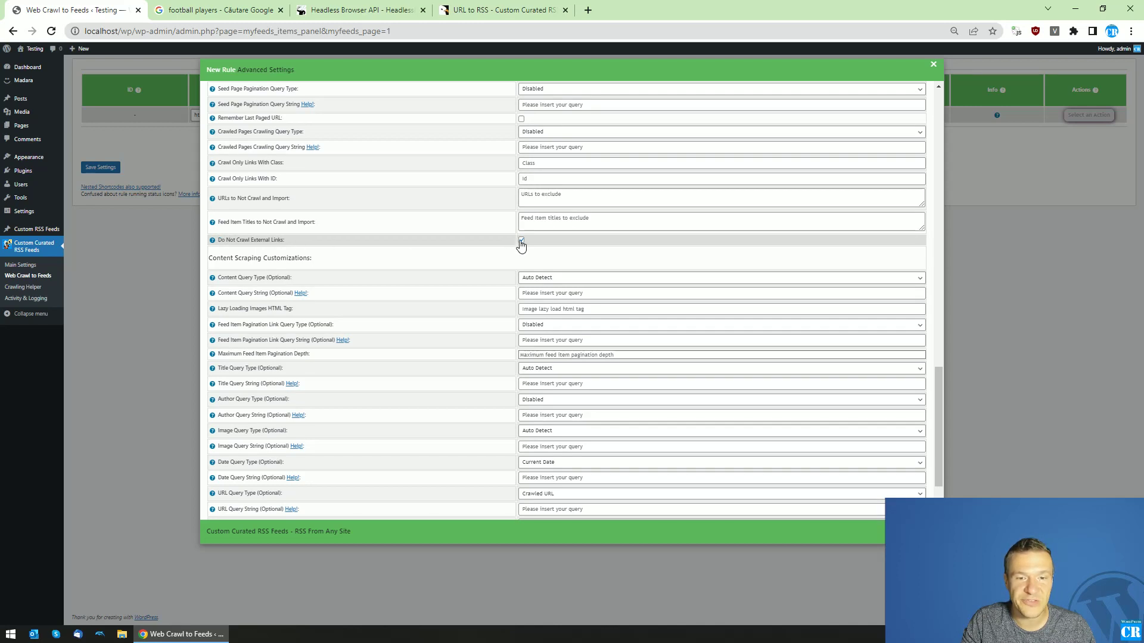
{"action": "left_click", "coordinate": [226, 7]}
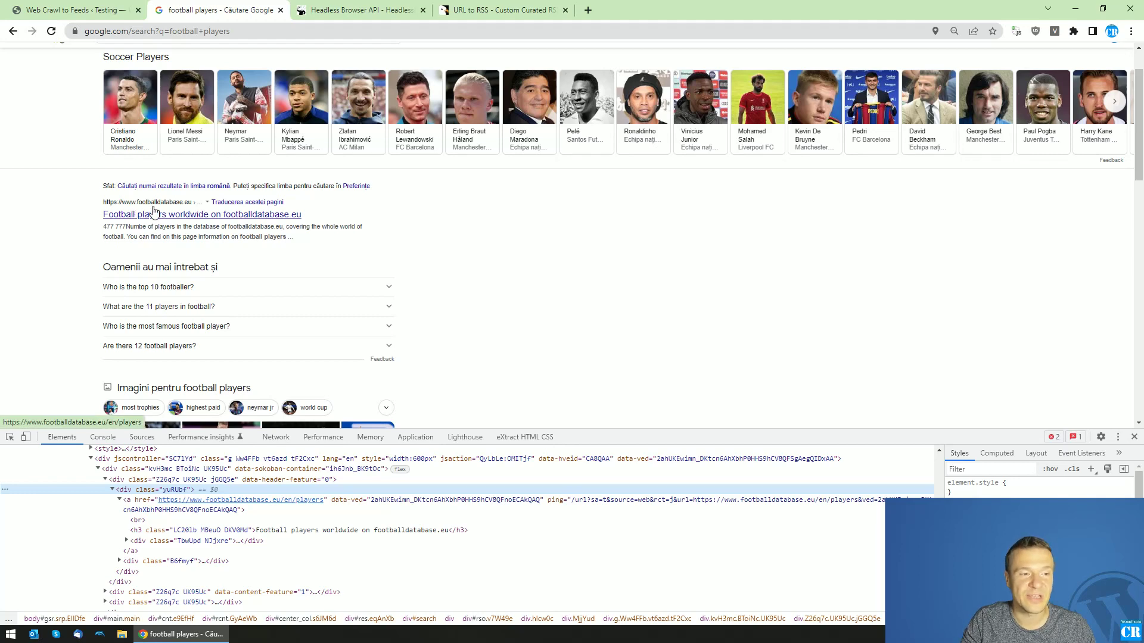
{"action": "left_click_drag", "start_coordinate": [131, 33], "coordinate": [83, 33]}
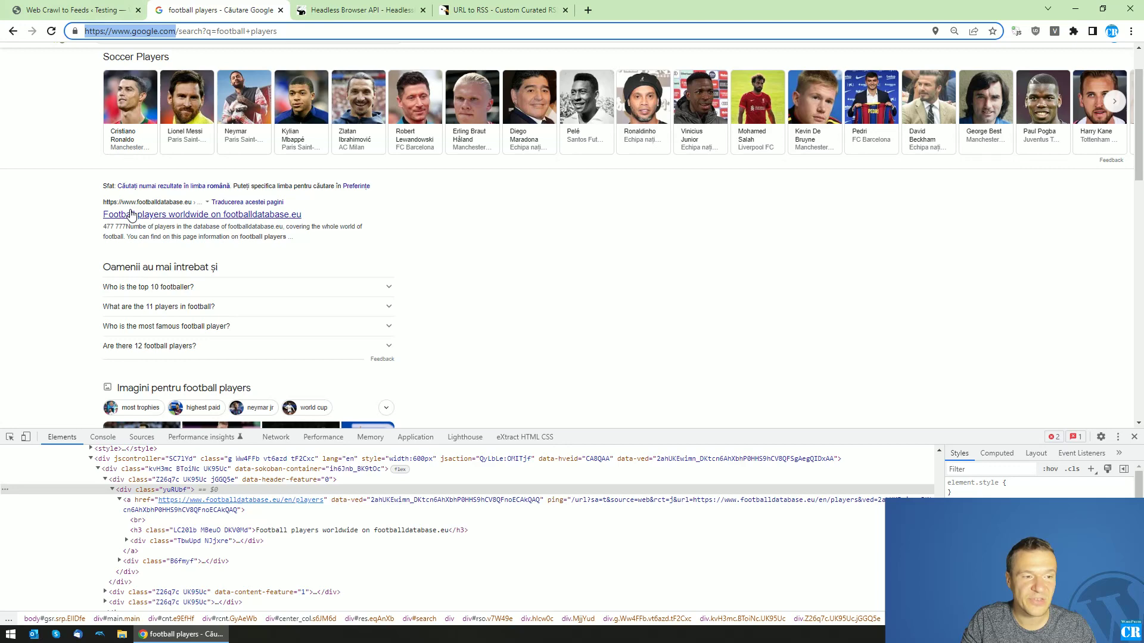
{"action": "left_click", "coordinate": [113, 7]}
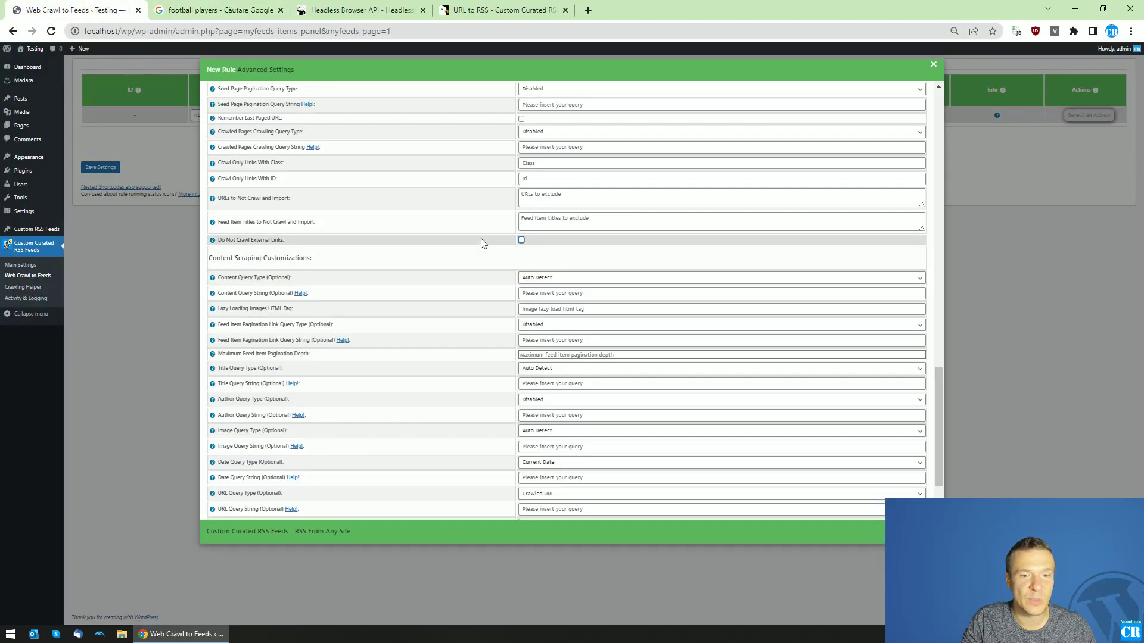
{"action": "left_click", "coordinate": [229, 9]}
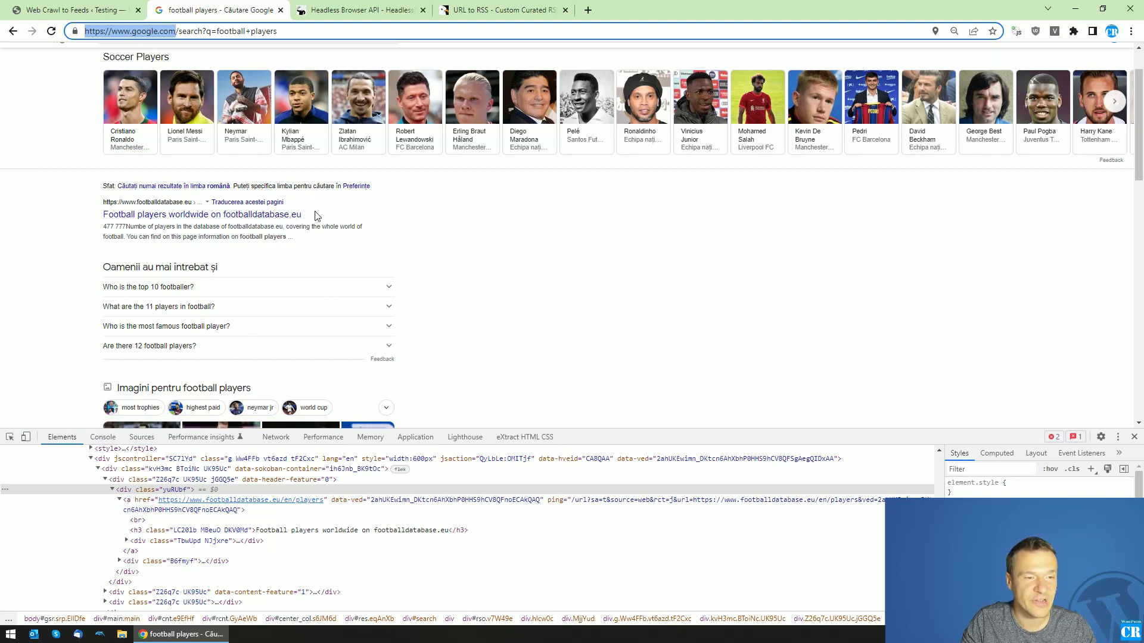
{"action": "left_click", "coordinate": [129, 8]}
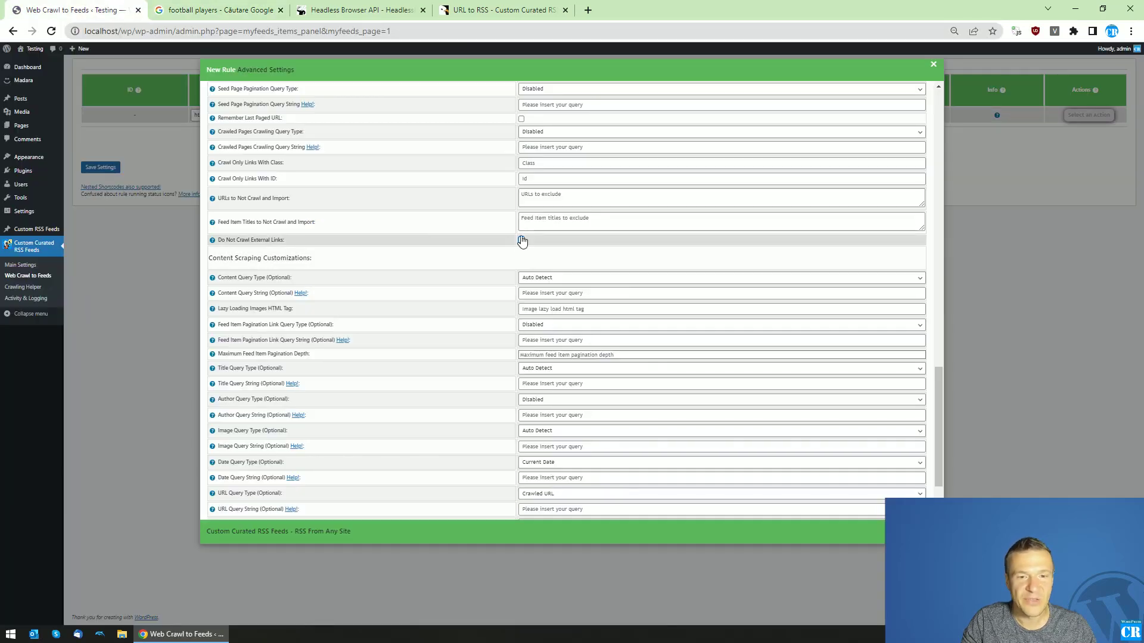
{"action": "scroll", "coordinate": [478, 285], "scroll_direction": "up", "scroll_amount": 2}
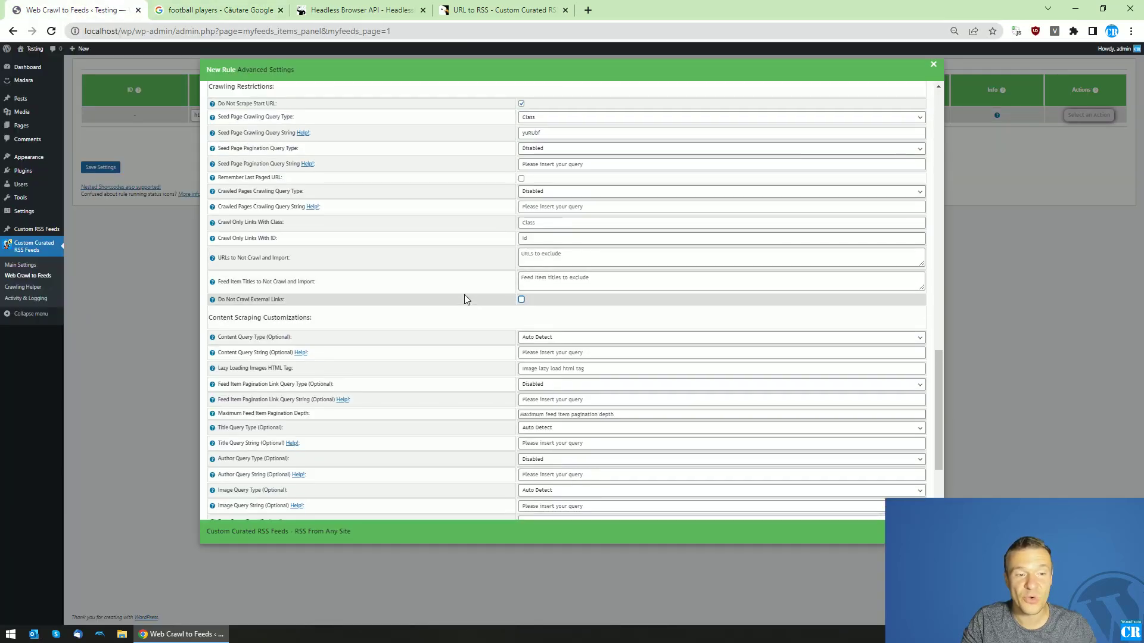
{"action": "left_click", "coordinate": [220, 257]}
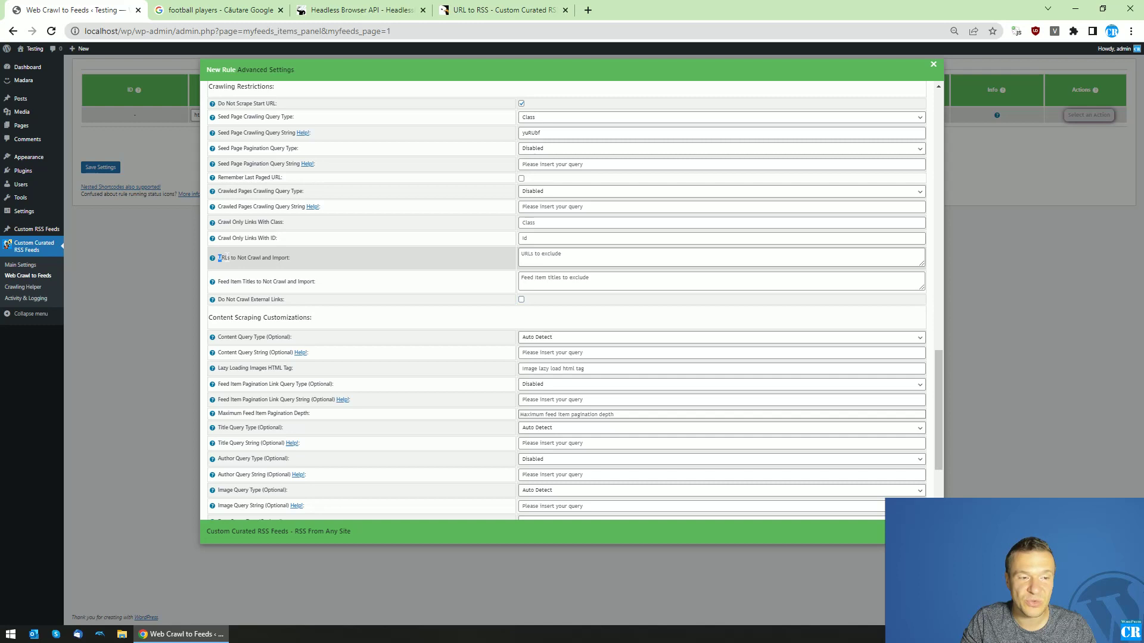
{"action": "left_click_drag", "start_coordinate": [247, 258], "coordinate": [272, 258]}
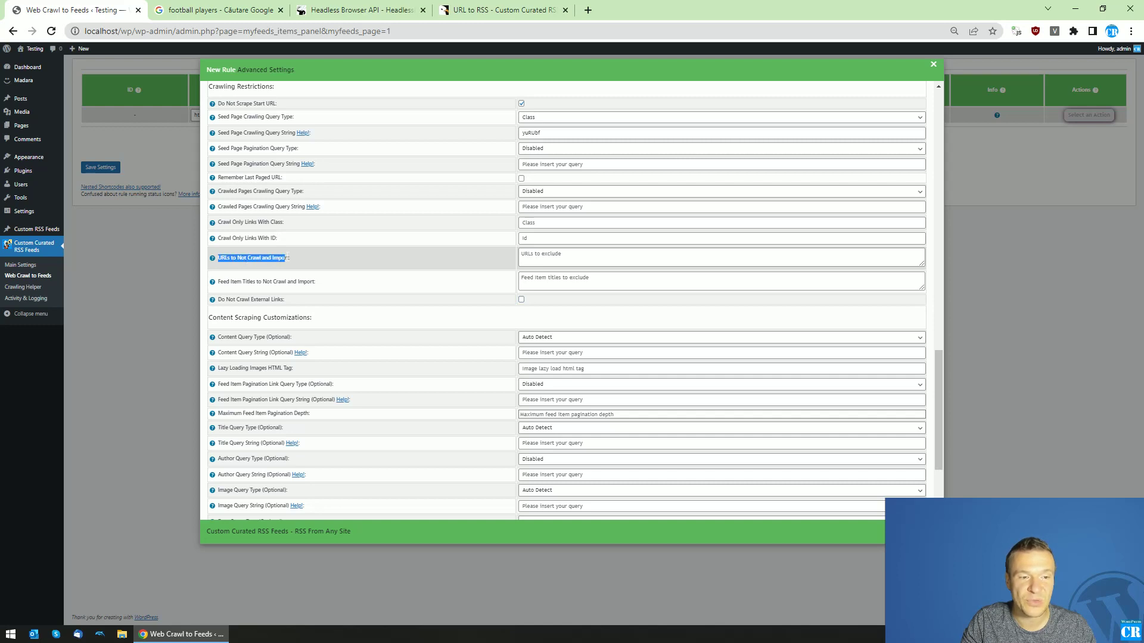
{"action": "left_click", "coordinate": [218, 10]}
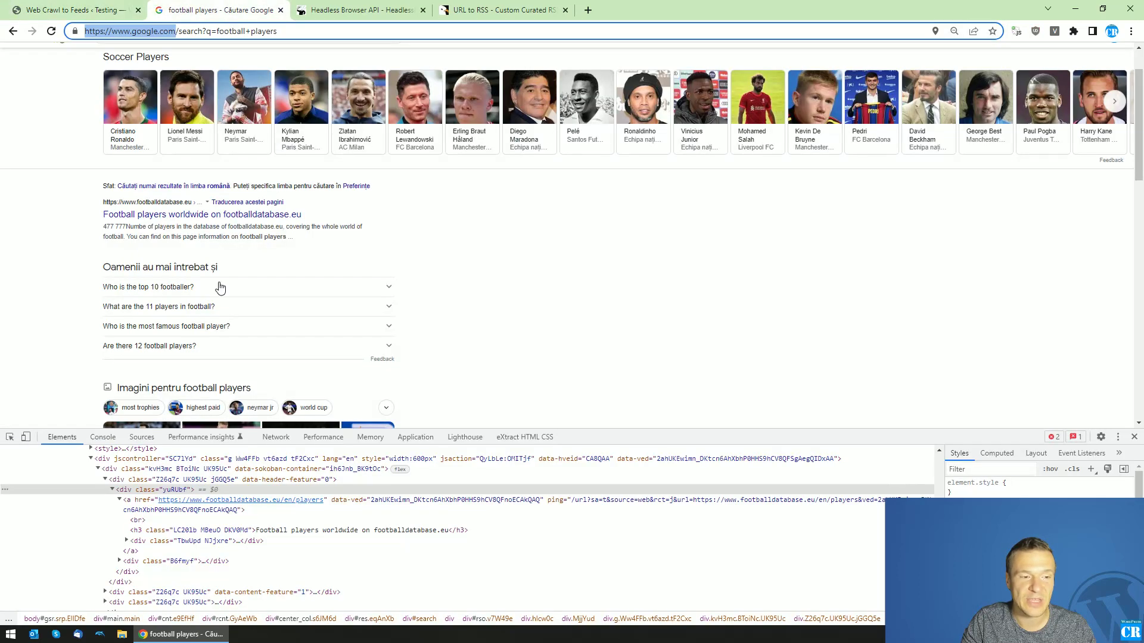
{"action": "right_click", "coordinate": [241, 208]}
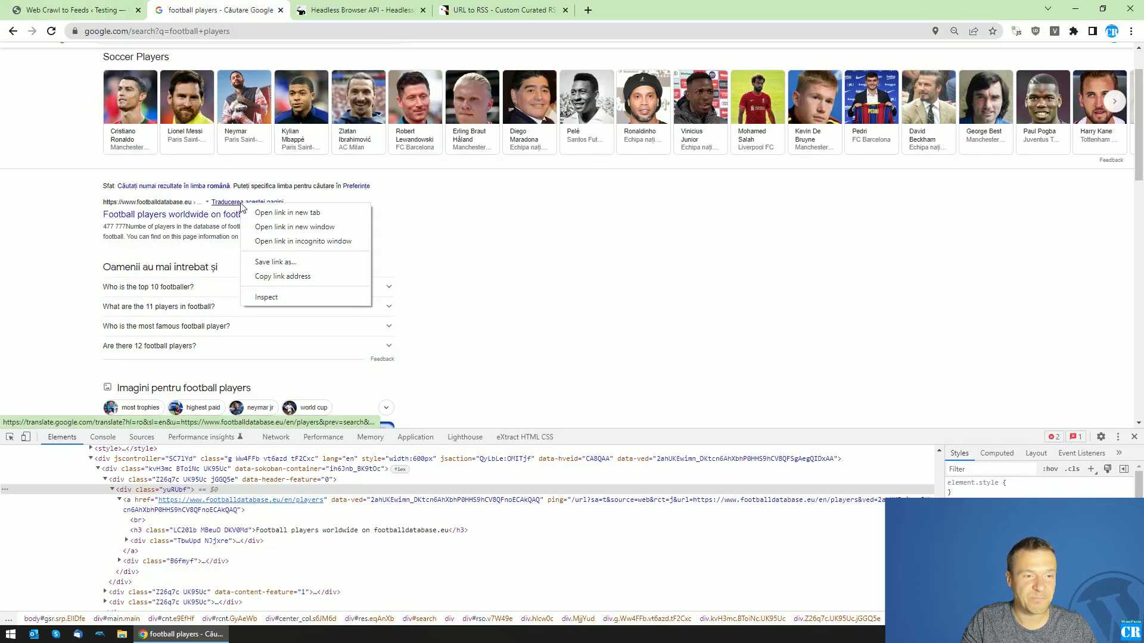
{"action": "left_click", "coordinate": [259, 298]}
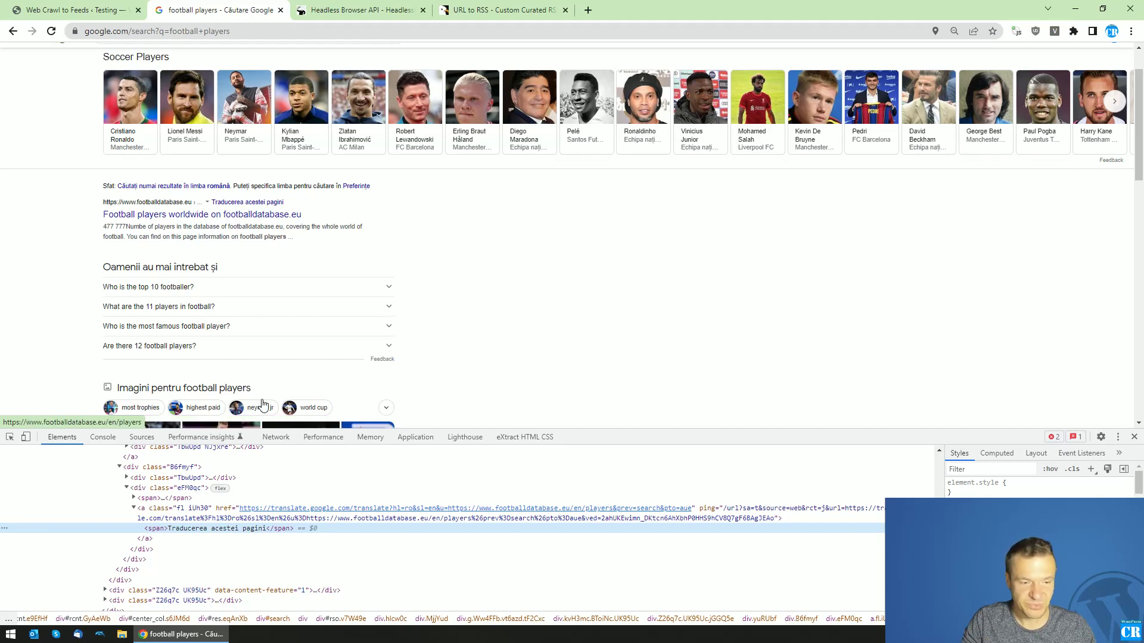
{"action": "double_click", "coordinate": [239, 513]}
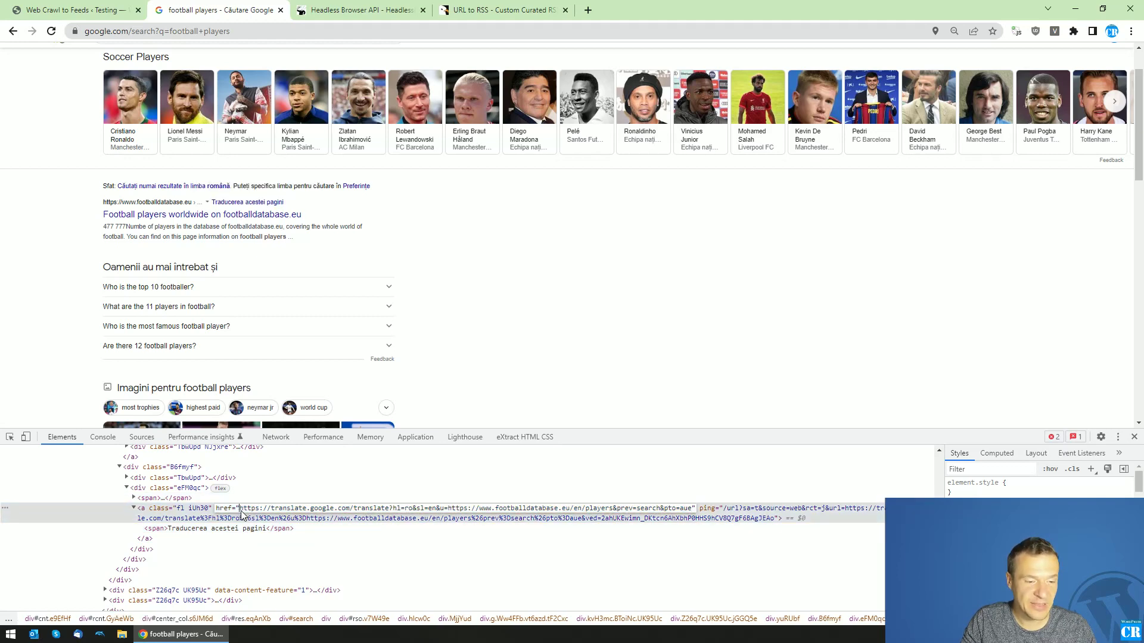
{"action": "left_click", "coordinate": [243, 512]}
{"action": "left_click_drag", "start_coordinate": [240, 513], "coordinate": [355, 513]}
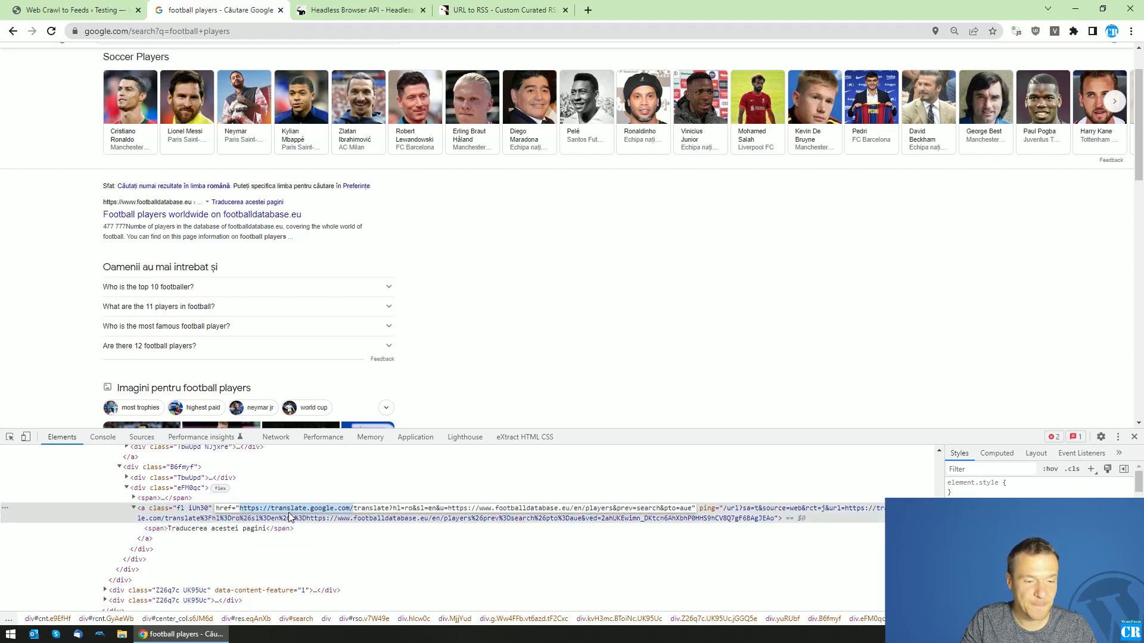
{"action": "right_click", "coordinate": [340, 509]}
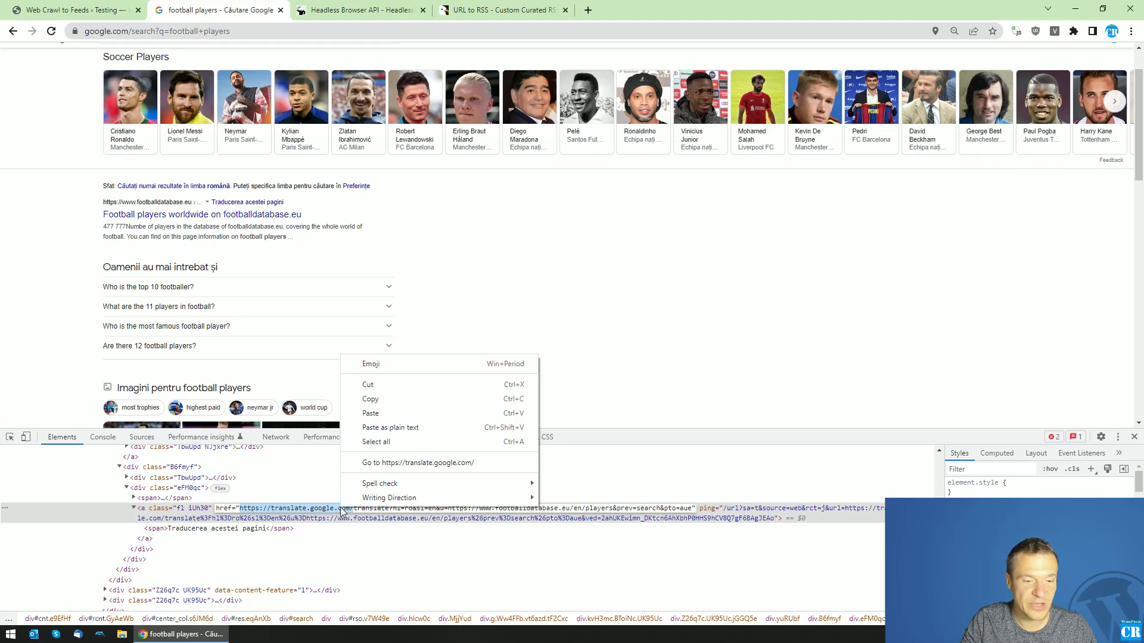
{"action": "left_click", "coordinate": [370, 397]}
{"action": "left_click", "coordinate": [77, 10]}
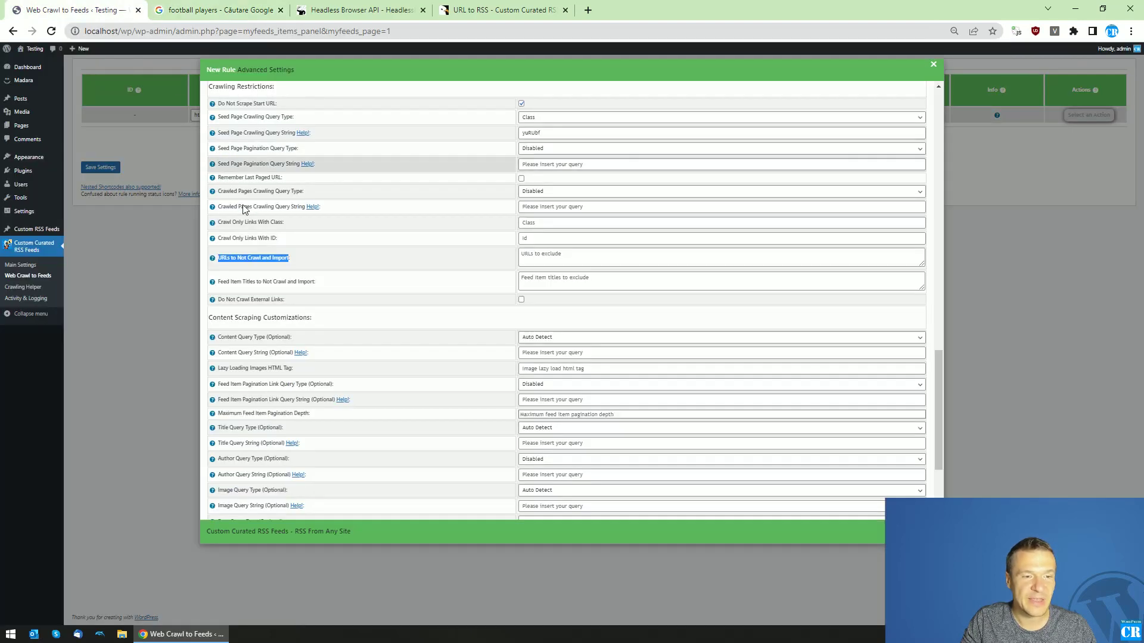
{"action": "right_click", "coordinate": [524, 257]}
{"action": "left_click", "coordinate": [556, 350]}
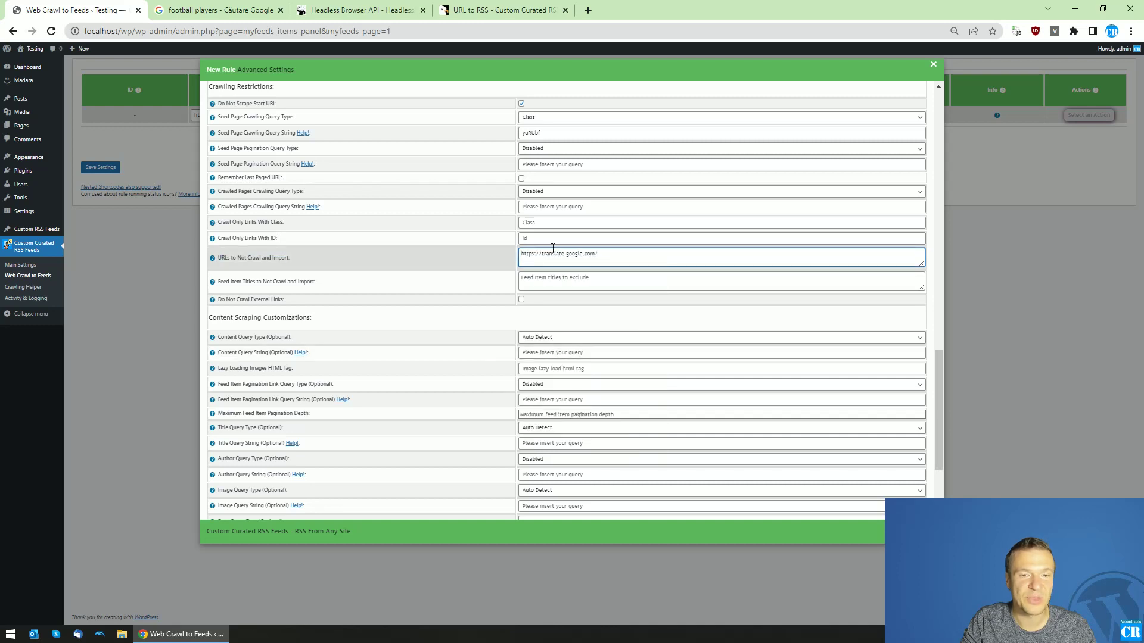
{"action": "left_click", "coordinate": [221, 11]}
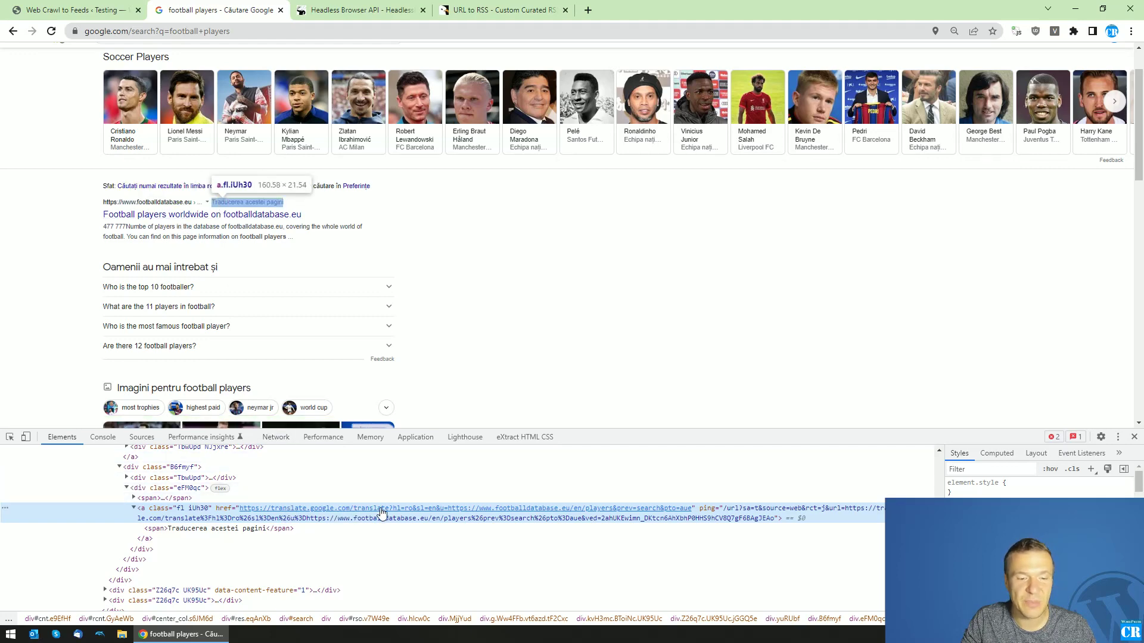
{"action": "left_click", "coordinate": [113, 10]}
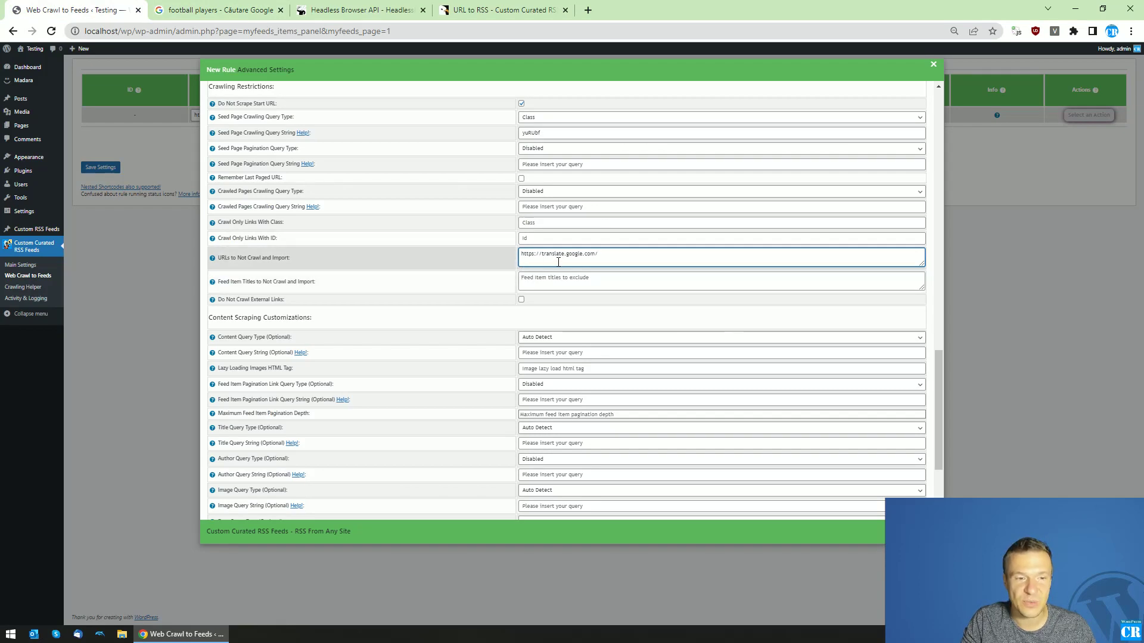
{"action": "scroll", "coordinate": [452, 311], "scroll_direction": "down", "scroll_amount": 1}
Keep Use Puppeteer as the scraping method, close Advanced Settings, and save the rule
{"action": "scroll", "coordinate": [451, 311], "scroll_direction": "up", "scroll_amount": 6}
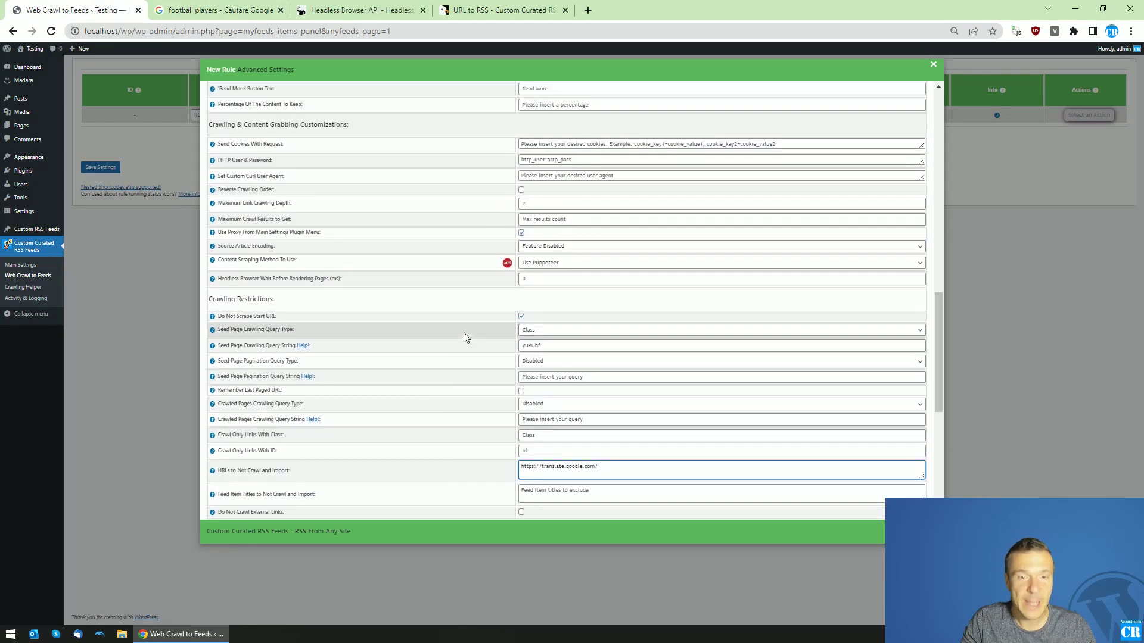
{"action": "scroll", "coordinate": [465, 335], "scroll_direction": "up", "scroll_amount": 5}
{"action": "scroll", "coordinate": [464, 335], "scroll_direction": "down", "scroll_amount": 5}
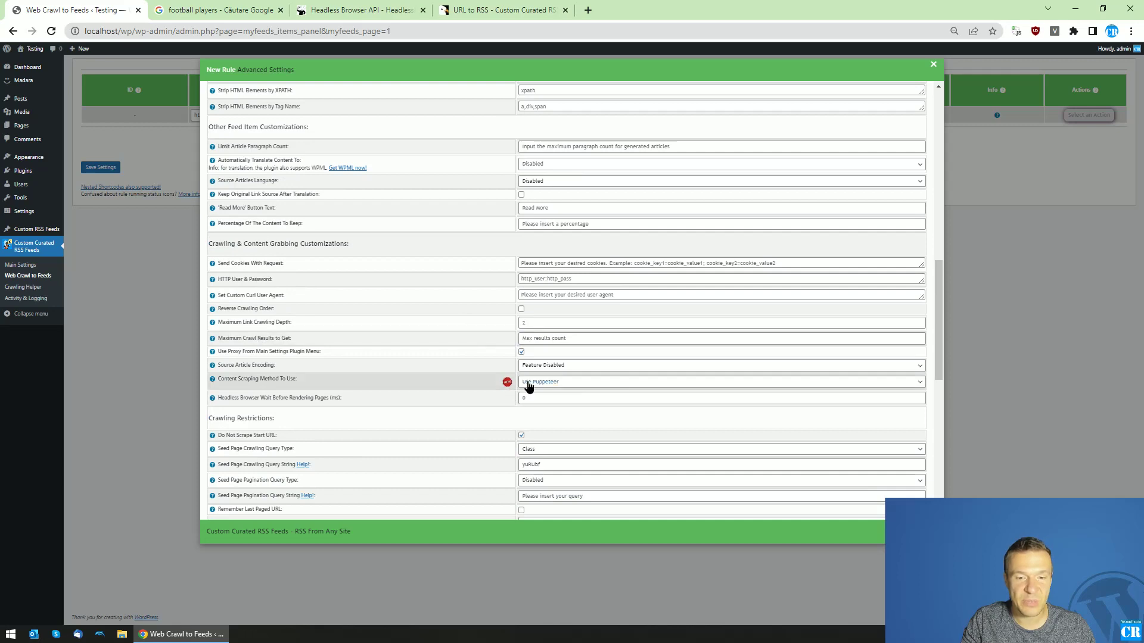
{"action": "left_click", "coordinate": [529, 383]}
{"action": "left_click", "coordinate": [529, 386]}
{"action": "scroll", "coordinate": [485, 378], "scroll_direction": "up", "scroll_amount": 10}
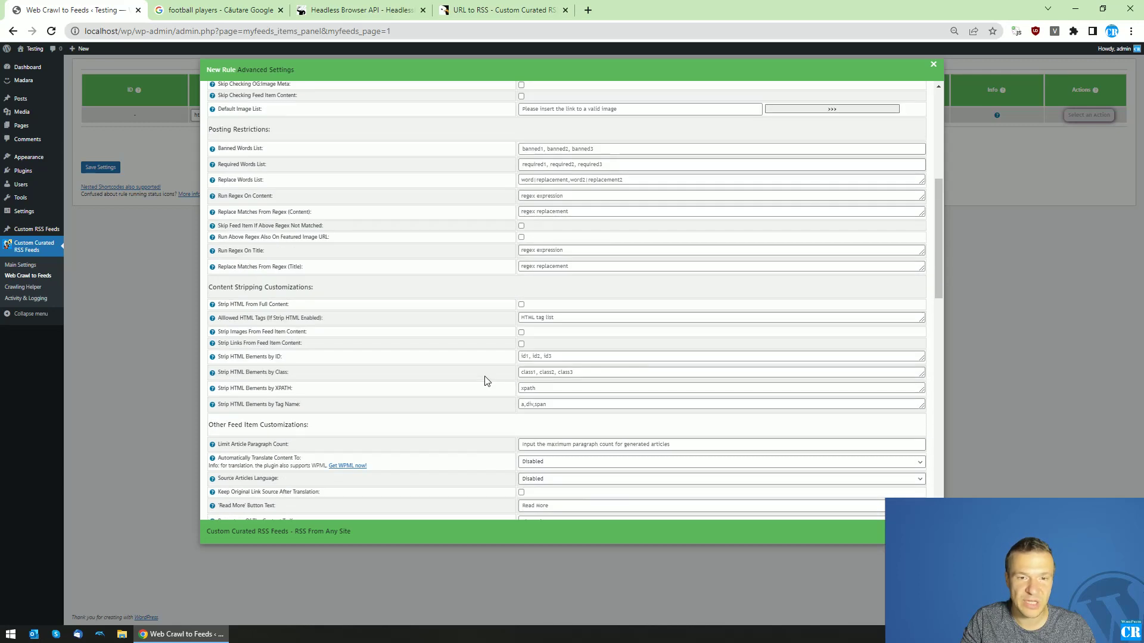
{"action": "left_click", "coordinate": [131, 166]}
{"action": "left_click", "coordinate": [110, 168]}
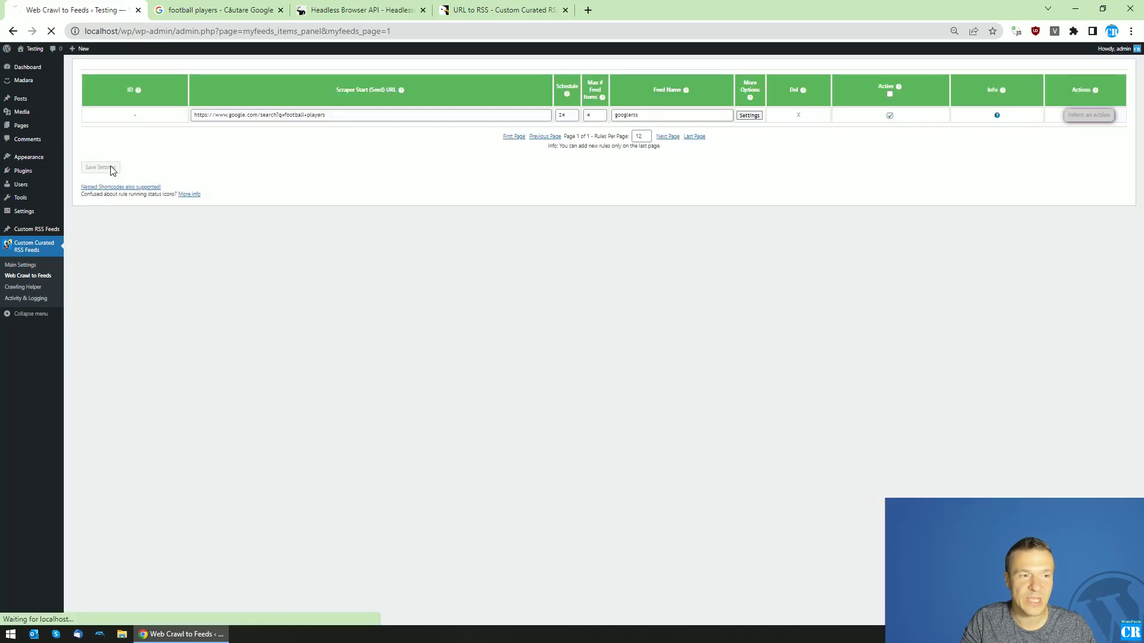
Run rule 0 immediately with the Run This Rule Now action and confirm
{"action": "left_click", "coordinate": [1083, 115]}
{"action": "left_click", "coordinate": [1082, 134]}
{"action": "key", "text": "Return"}
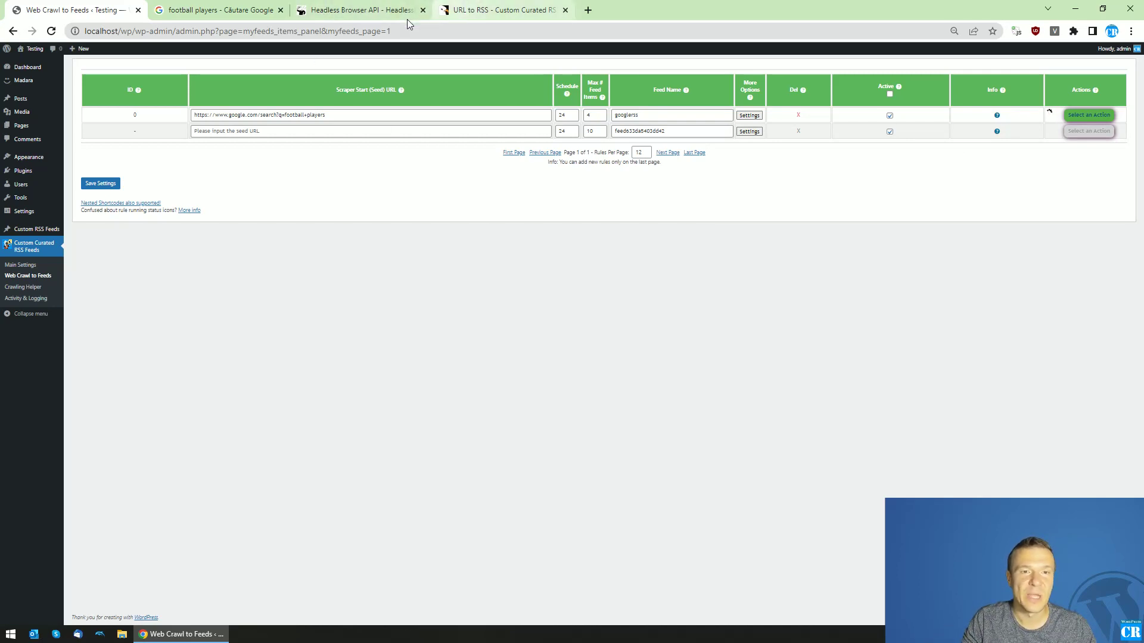
Back on the Web Crawl to Feeds rules, open rule 0's resulting googlerss feed link in a new tab
{"action": "left_click", "coordinate": [500, 10]}
{"action": "left_click", "coordinate": [75, 9]}
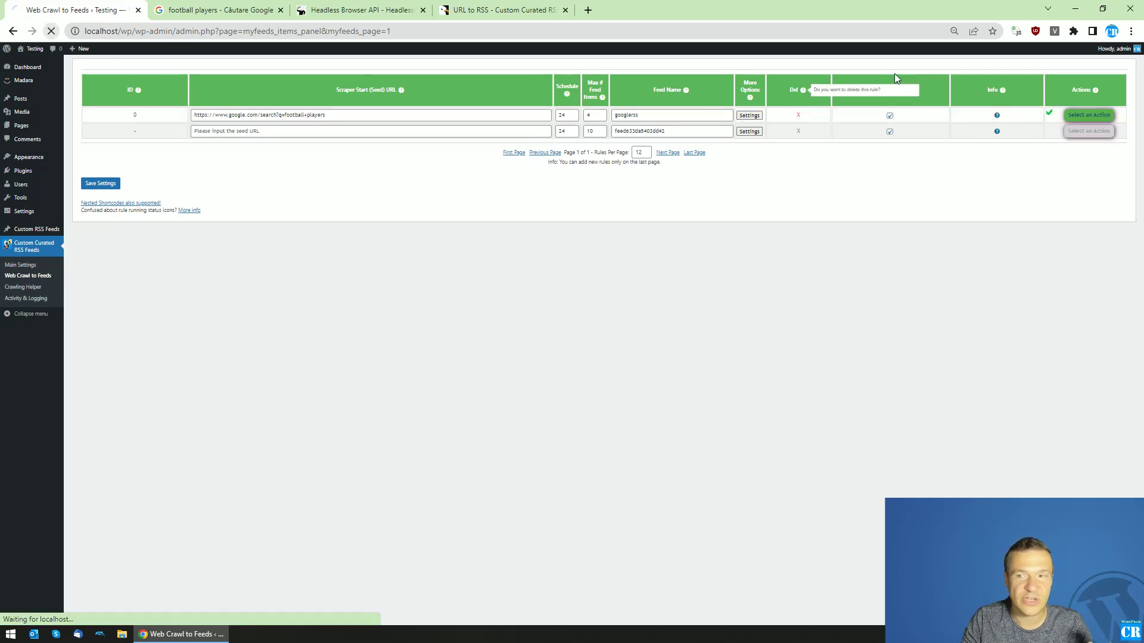
{"action": "mouse_move", "coordinate": [997, 117]}
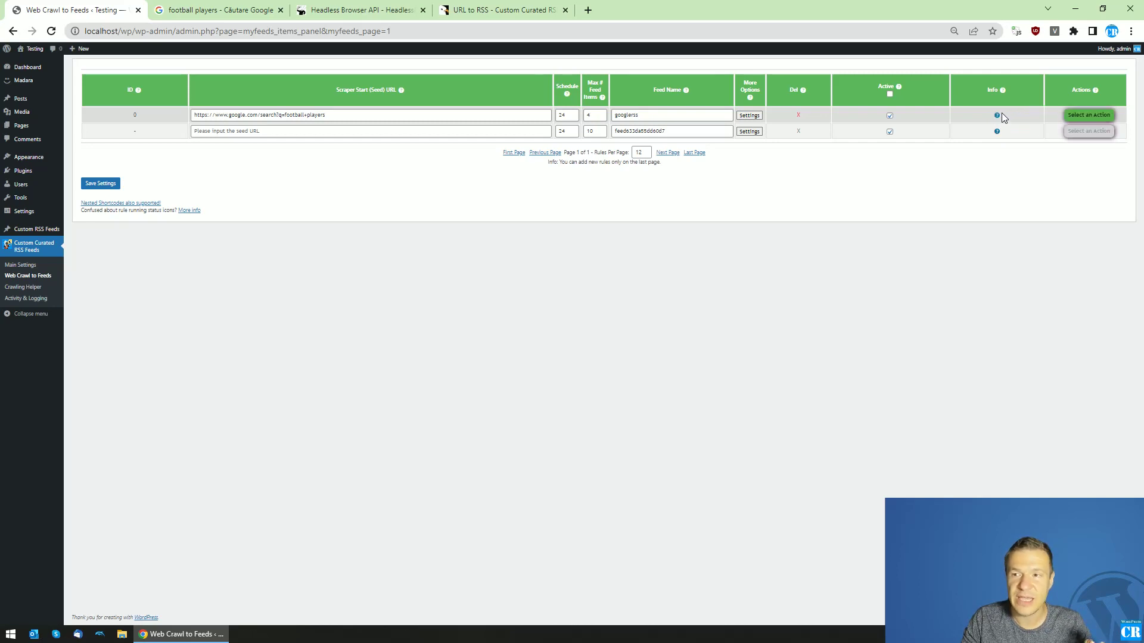
{"action": "left_click", "coordinate": [1017, 118]}
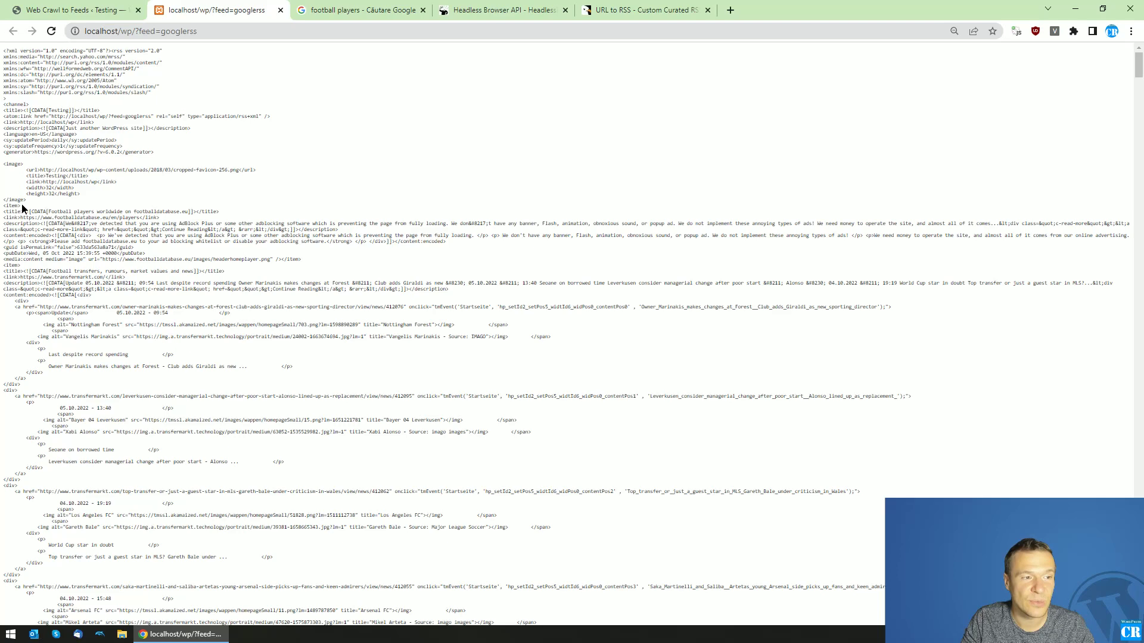
Search the googlerss feed for its <item> entries and glance over the Google football players results
{"action": "left_click_drag", "start_coordinate": [22, 205], "coordinate": [2, 206]}
{"action": "key", "text": "ctrl+f"}
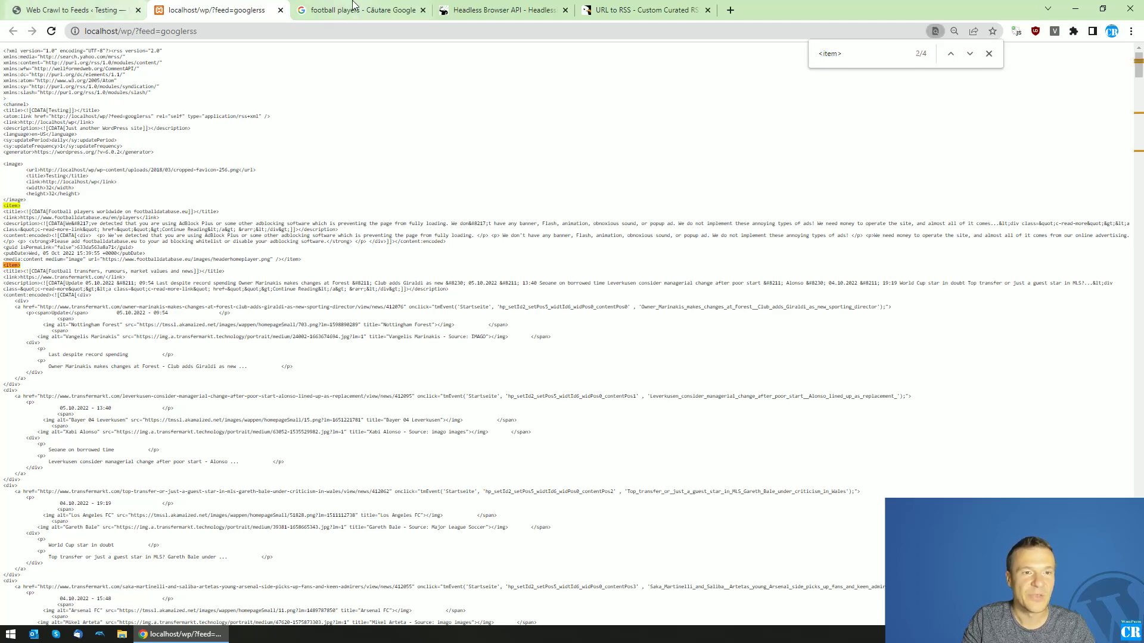
{"action": "left_click", "coordinate": [337, 9]}
{"action": "scroll", "coordinate": [137, 218], "scroll_direction": "up", "scroll_amount": 1}
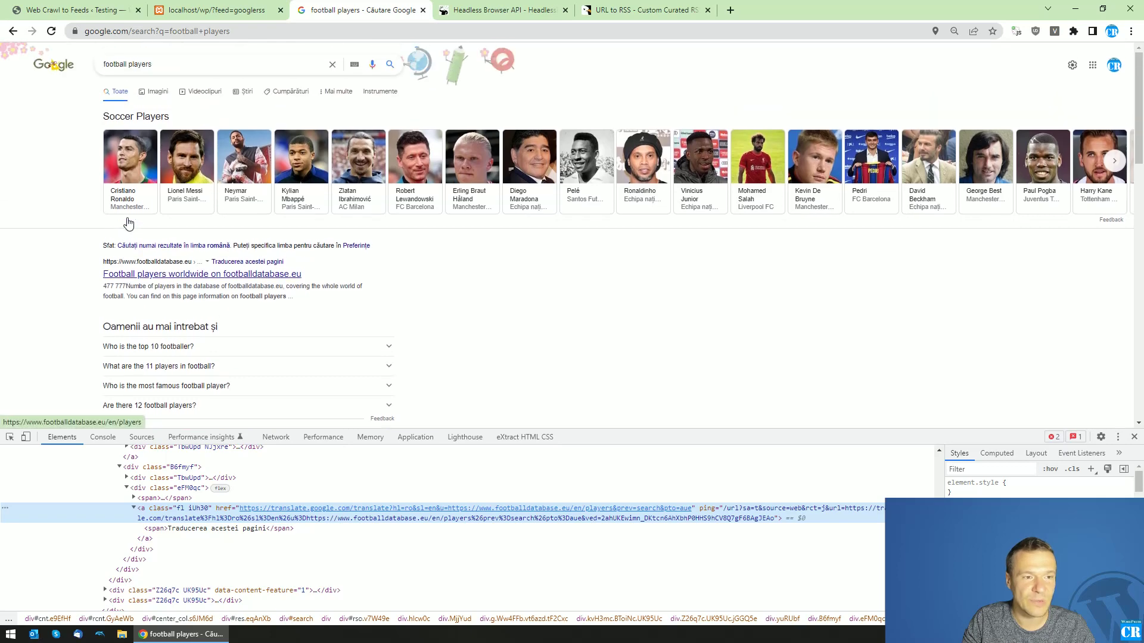
{"action": "scroll", "coordinate": [113, 197], "scroll_direction": "down", "scroll_amount": 4}
{"action": "scroll", "coordinate": [101, 173], "scroll_direction": "up", "scroll_amount": 2}
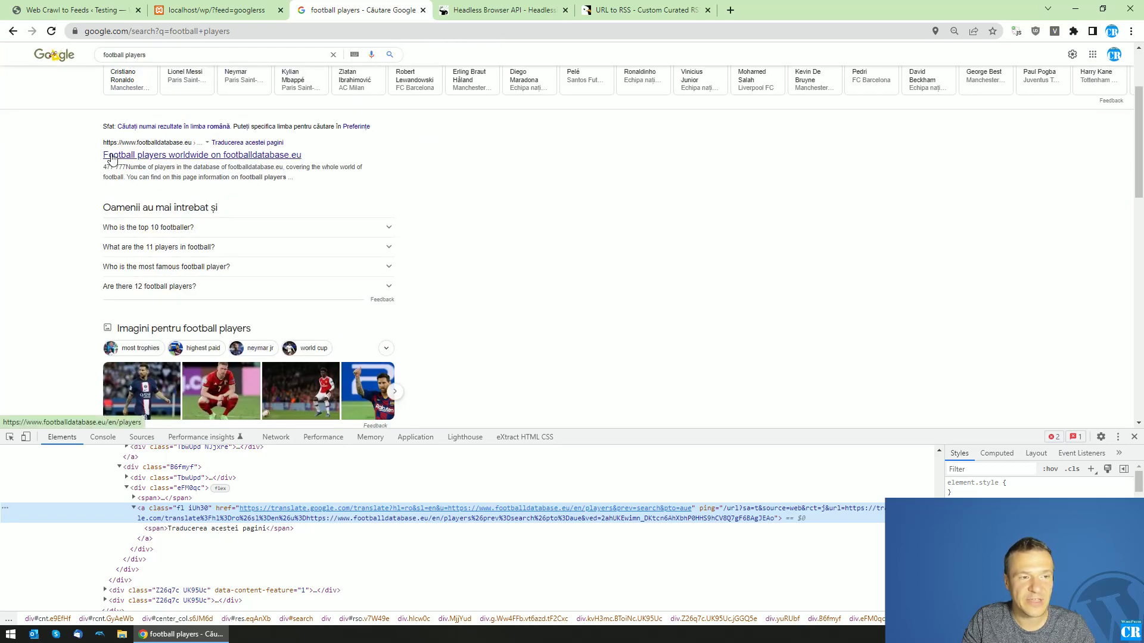
Compare the first item's title, 'Football players worldwide on footballdatabase.eu', with the Google results
{"action": "left_click", "coordinate": [233, 9]}
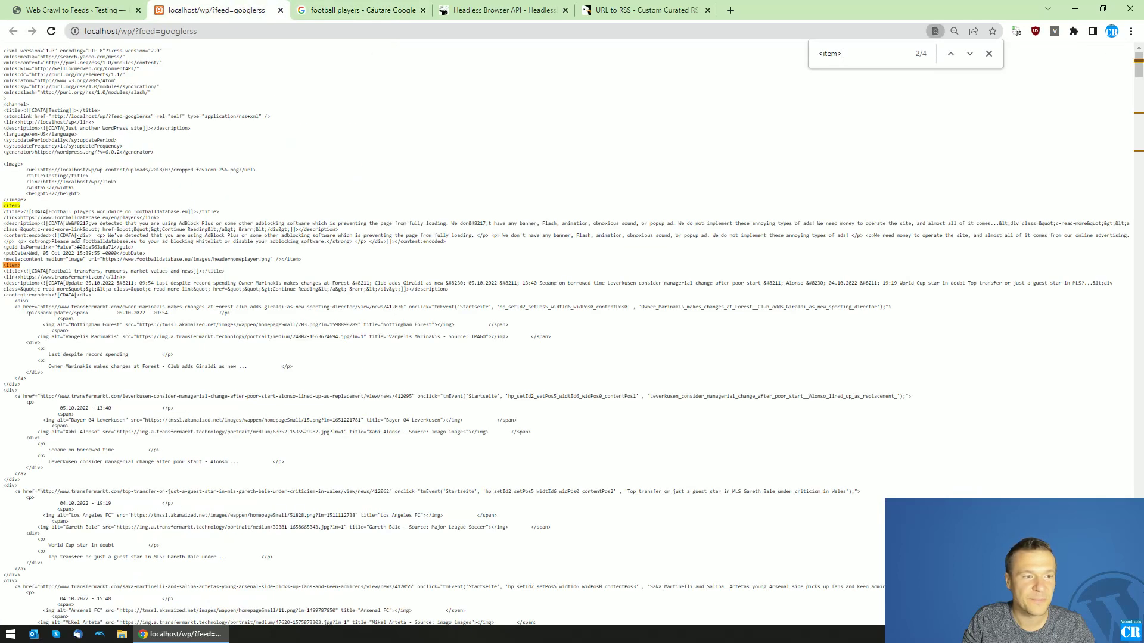
{"action": "left_click_drag", "start_coordinate": [64, 212], "coordinate": [165, 212]}
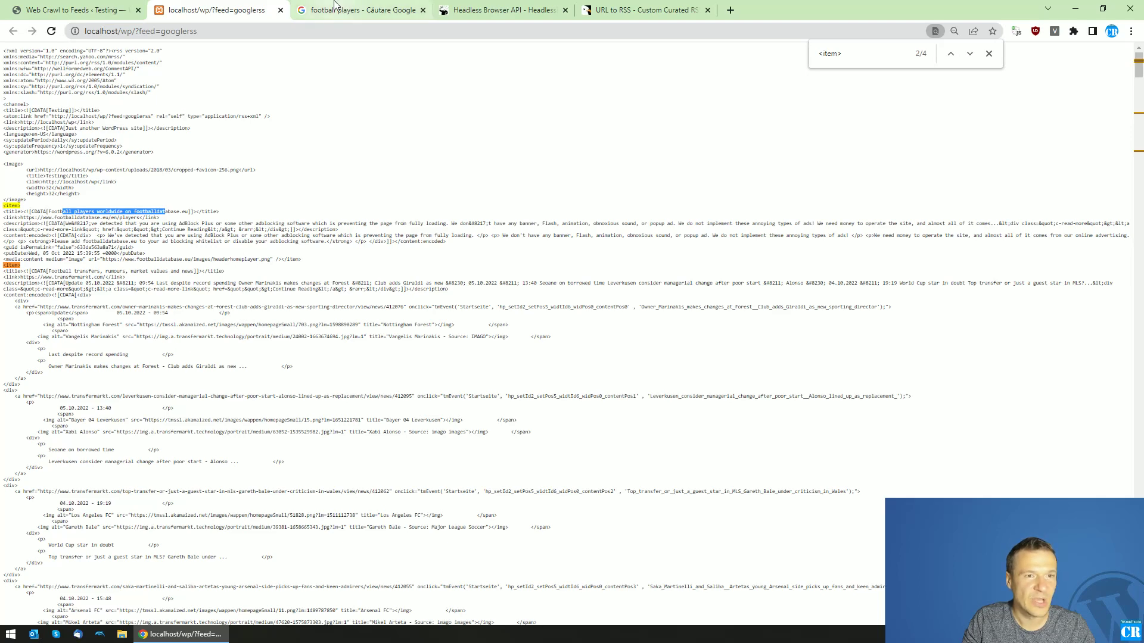
{"action": "left_click", "coordinate": [357, 10]}
{"action": "scroll", "coordinate": [119, 197], "scroll_direction": "down", "scroll_amount": 5}
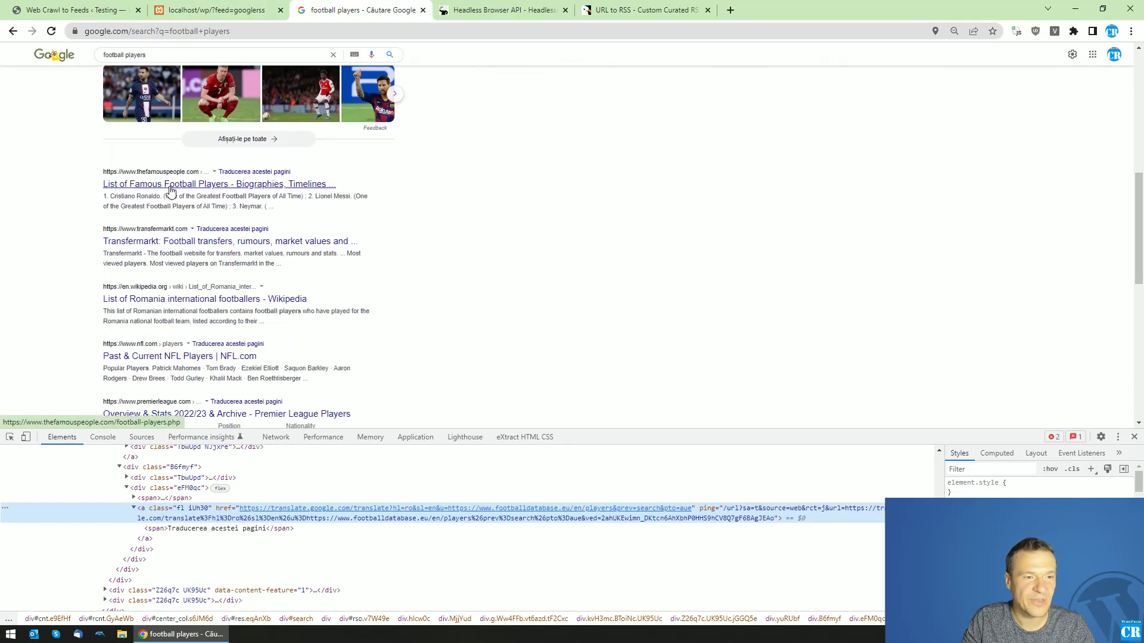
{"action": "left_click", "coordinate": [217, 10]}
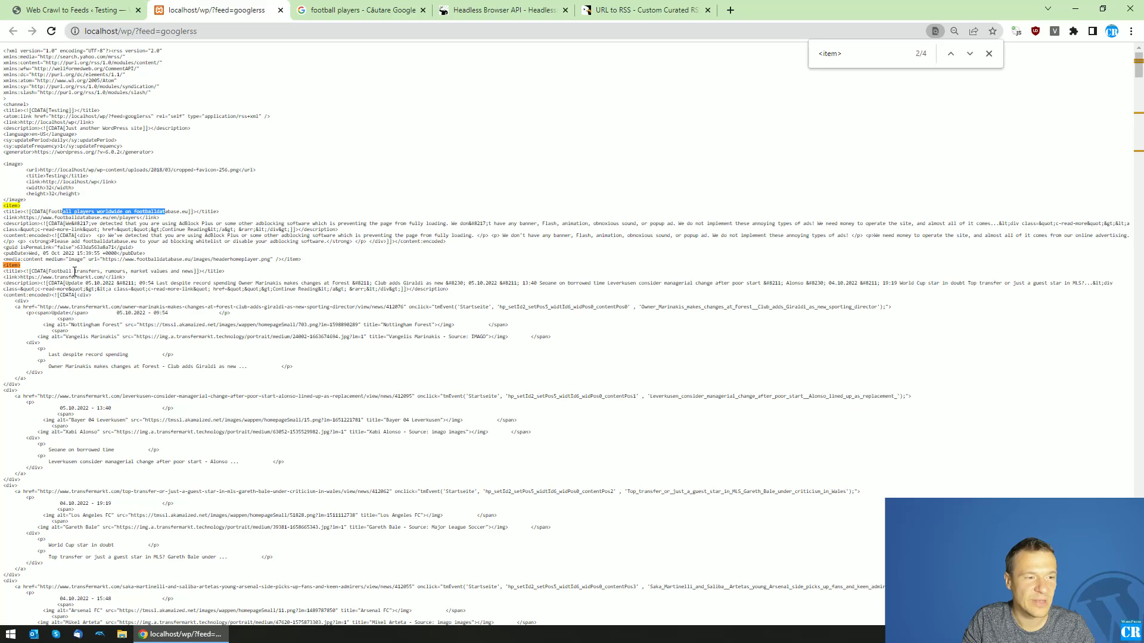
Scroll to the next feed items and compare them with the Google results
{"action": "scroll", "coordinate": [114, 305], "scroll_direction": "down", "scroll_amount": 15}
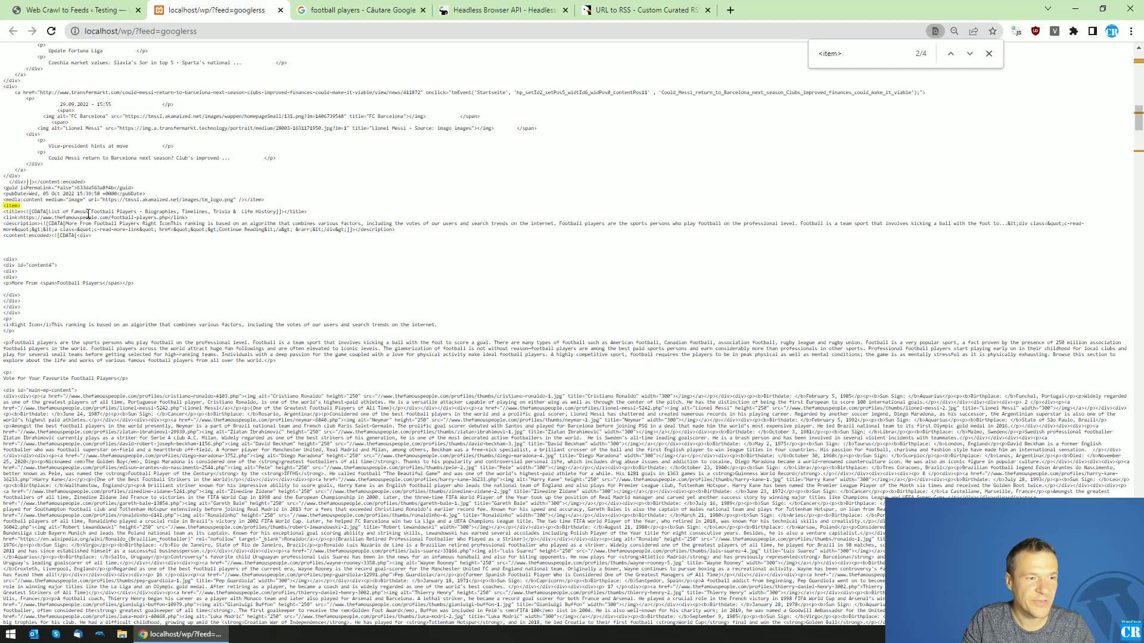
{"action": "left_click", "coordinate": [325, 9]}
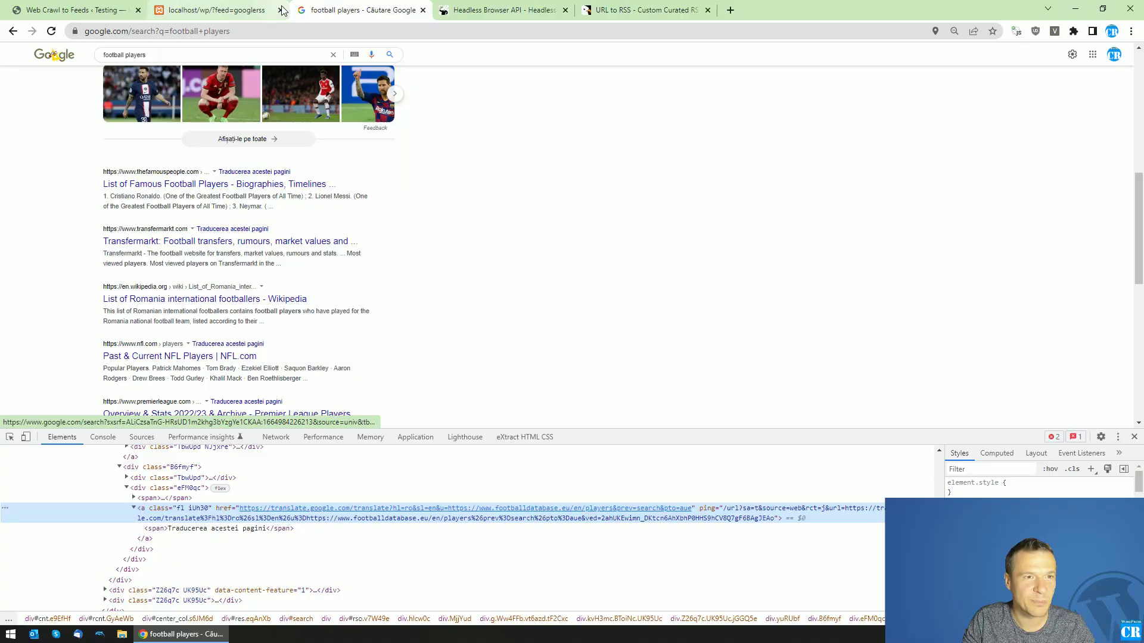
{"action": "left_click", "coordinate": [241, 11]}
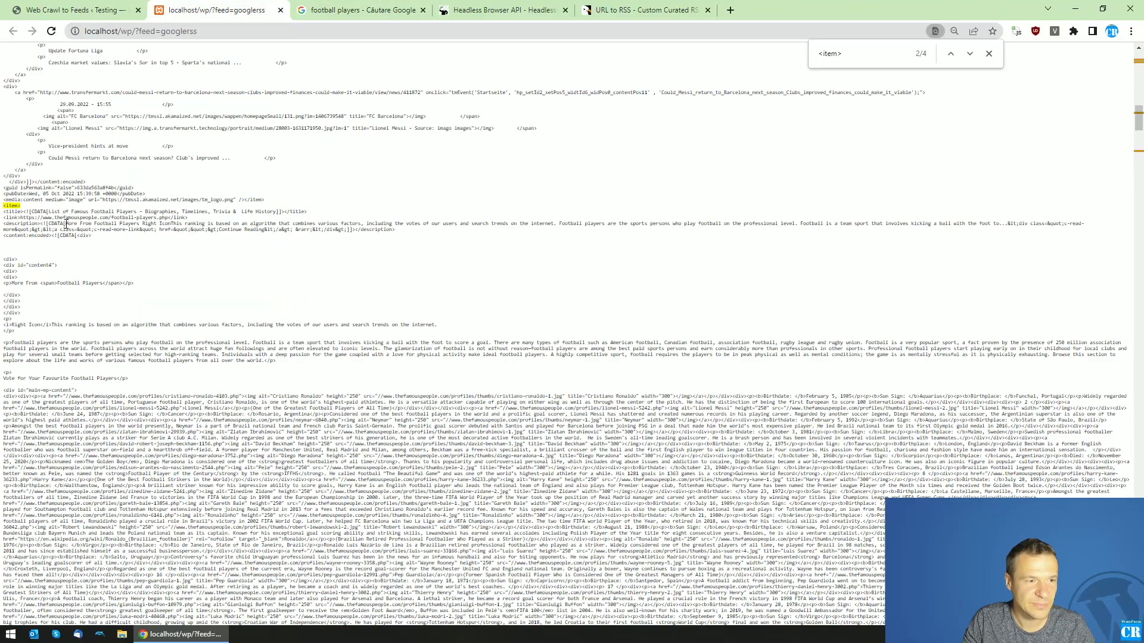
{"action": "scroll", "coordinate": [66, 223], "scroll_direction": "down", "scroll_amount": 20}
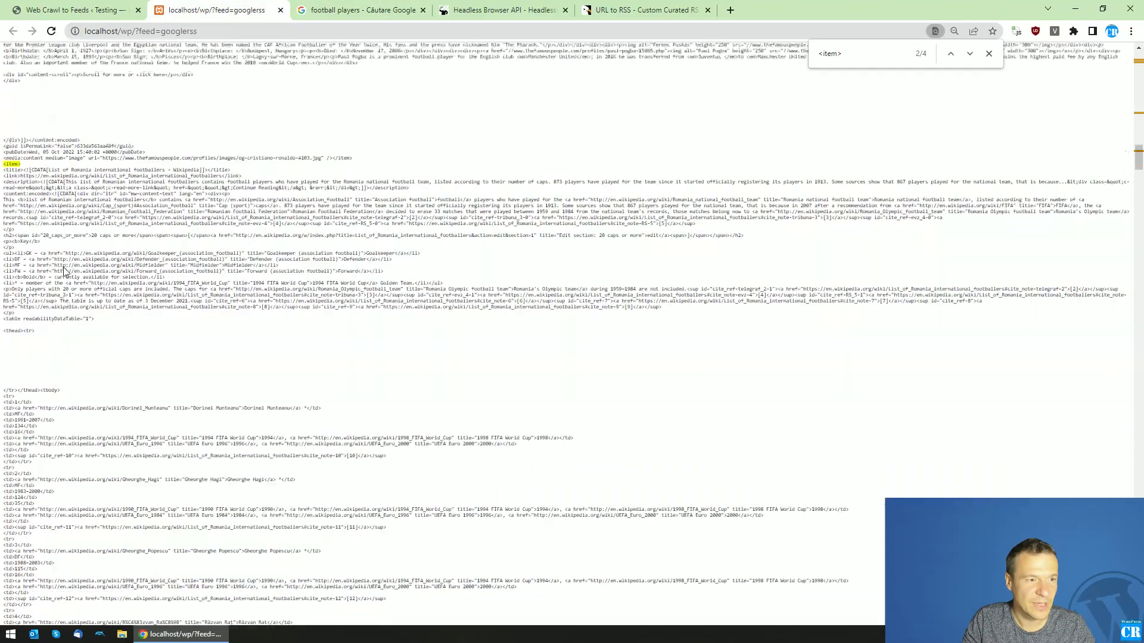
{"action": "scroll", "coordinate": [65, 271], "scroll_direction": "up", "scroll_amount": 1}
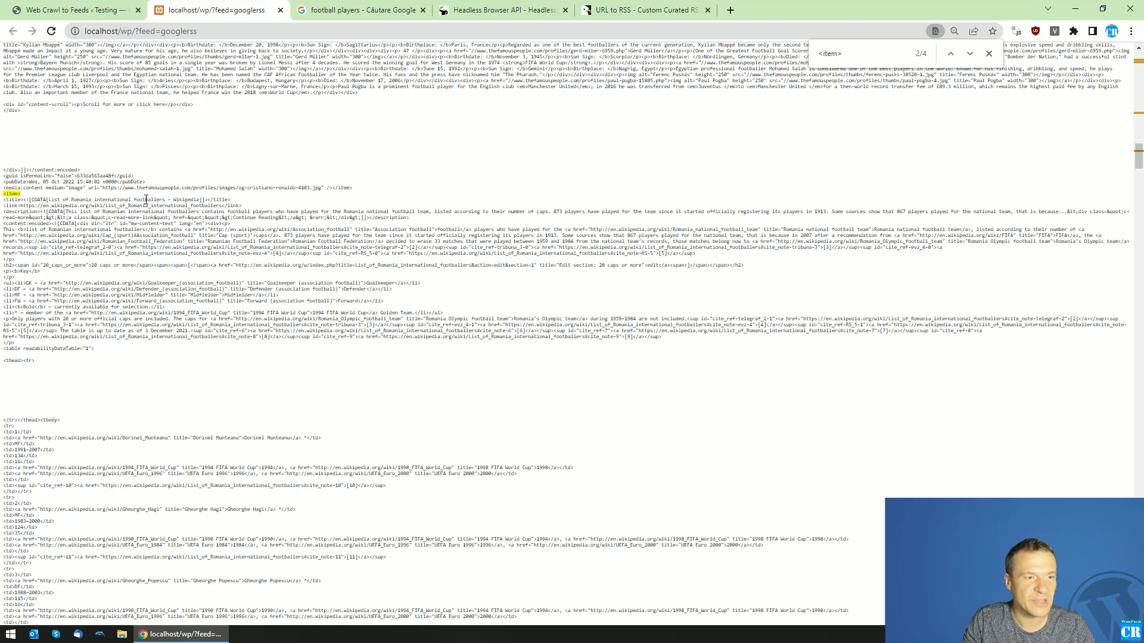
Check the Wikipedia feed item against its Google result, then review the feed again
{"action": "left_click", "coordinate": [347, 9]}
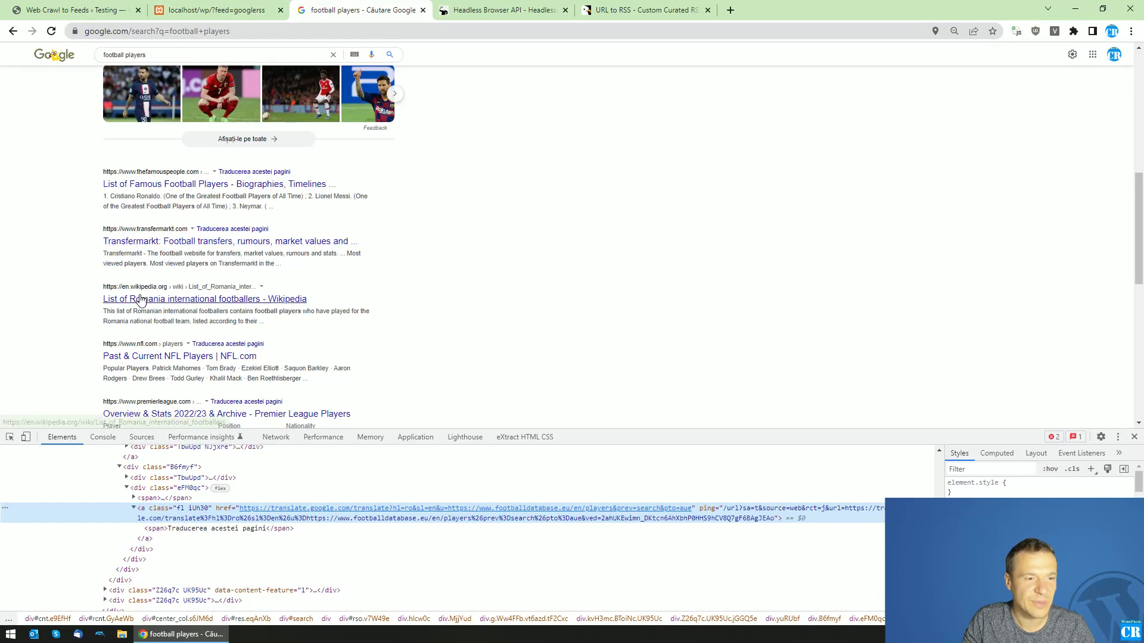
{"action": "key", "text": "ctrl+shift+Tab"}
{"action": "scroll", "coordinate": [139, 261], "scroll_direction": "down", "scroll_amount": 1}
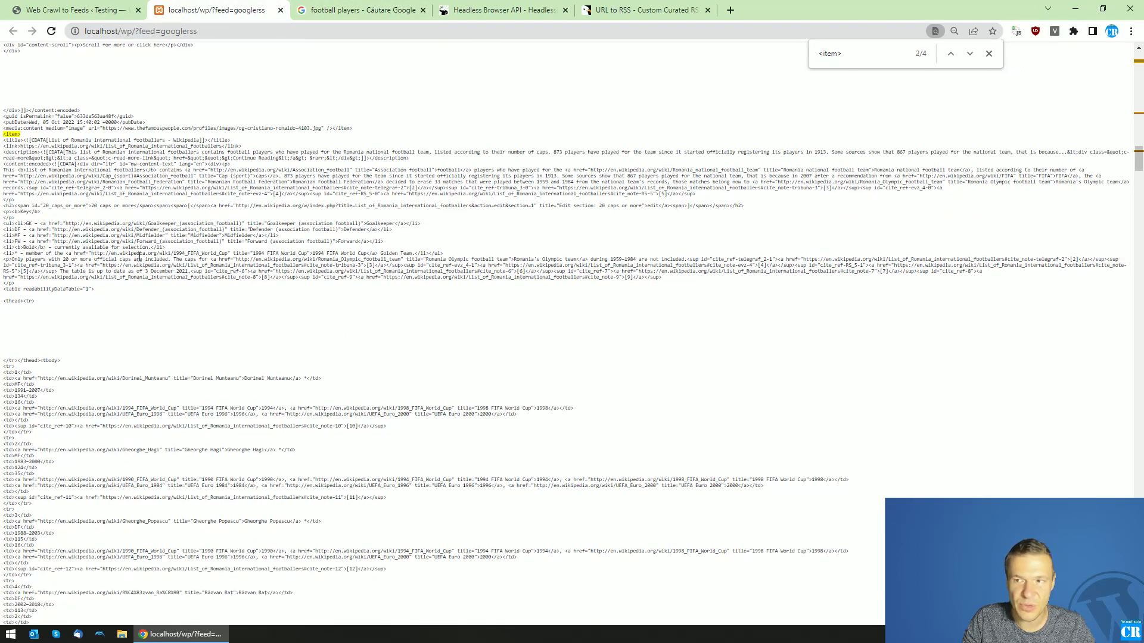
{"action": "scroll", "coordinate": [139, 256], "scroll_direction": "up", "scroll_amount": 15}
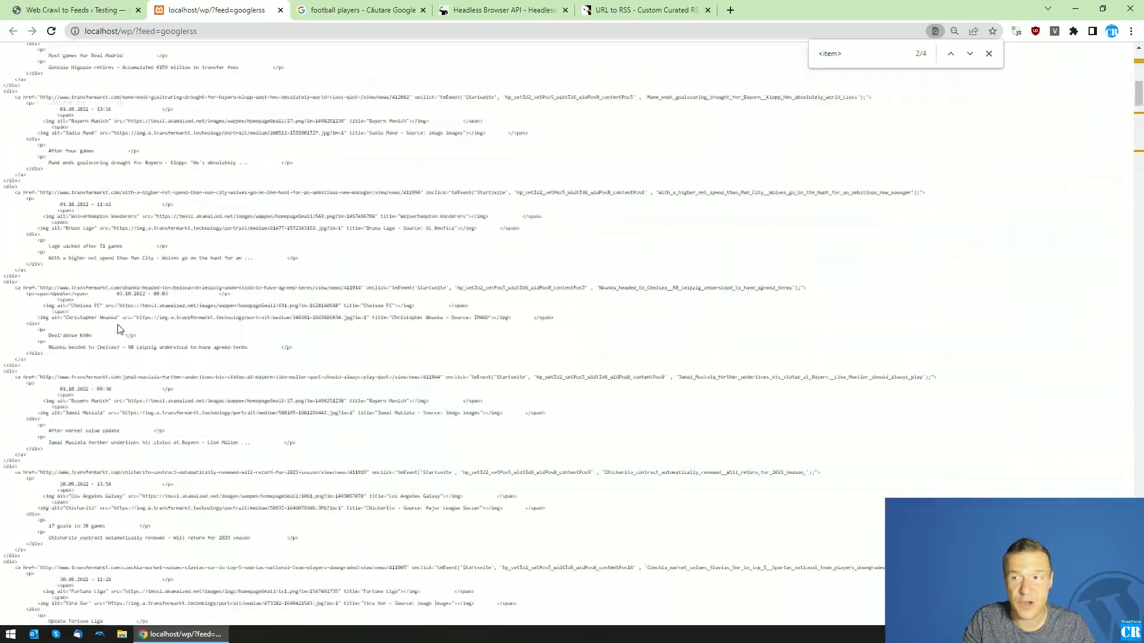
{"action": "scroll", "coordinate": [113, 327], "scroll_direction": "up", "scroll_amount": 2}
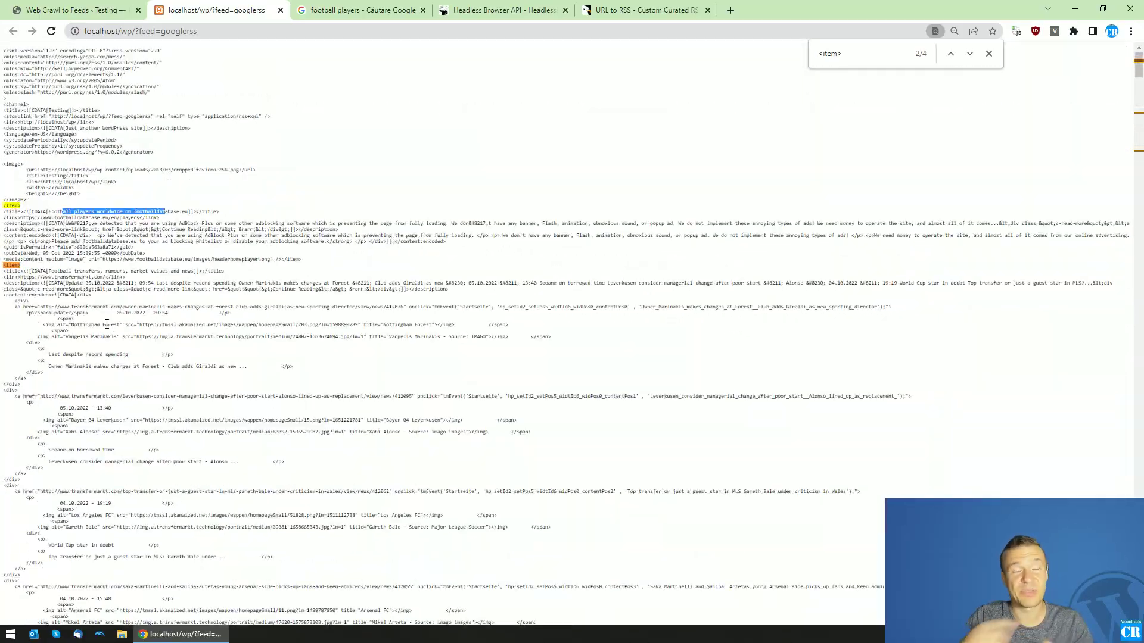
Take a last look at the Google results, then return to the Web Crawl to Feeds rules
{"action": "left_click", "coordinate": [363, 9]}
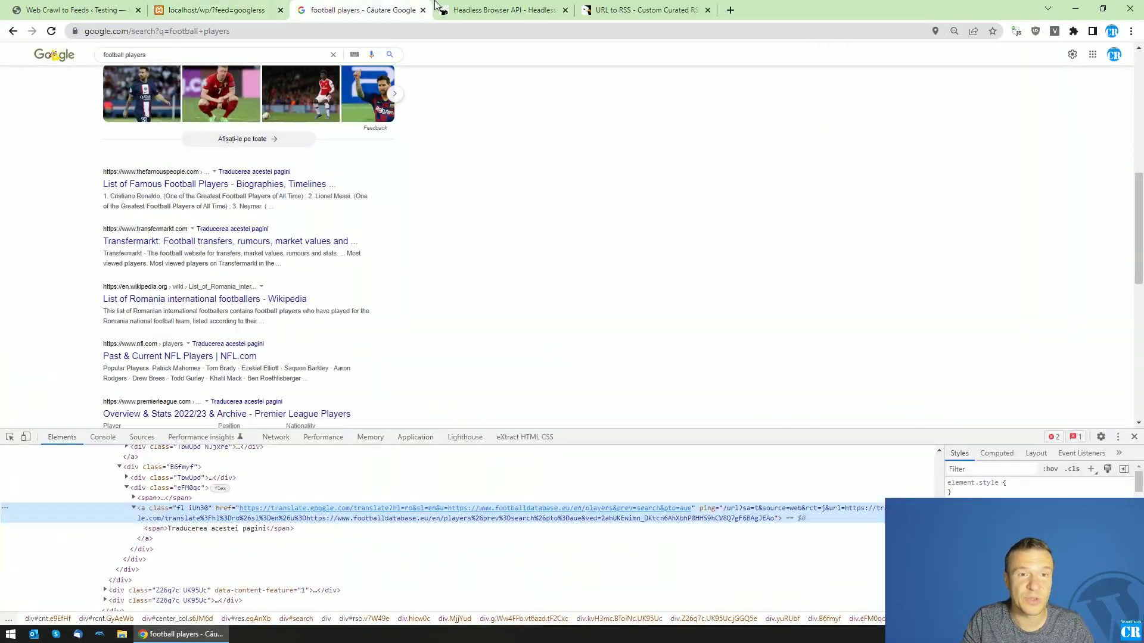
{"action": "left_click", "coordinate": [475, 6]}
{"action": "left_click", "coordinate": [352, 8]}
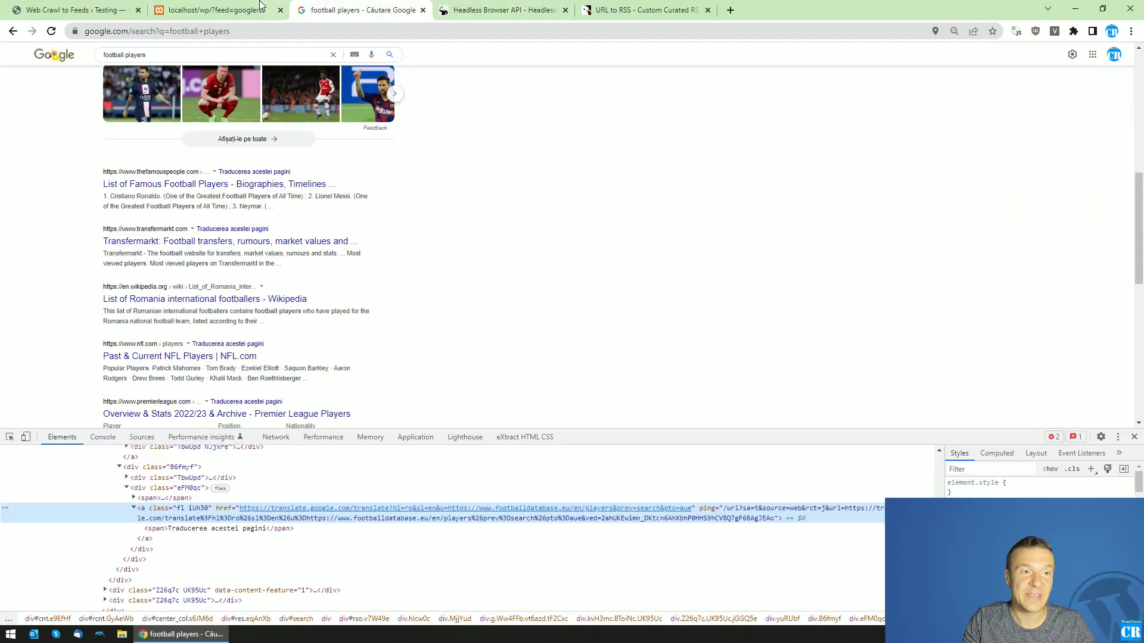
{"action": "left_click", "coordinate": [260, 6]}
{"action": "left_click", "coordinate": [106, 7]}
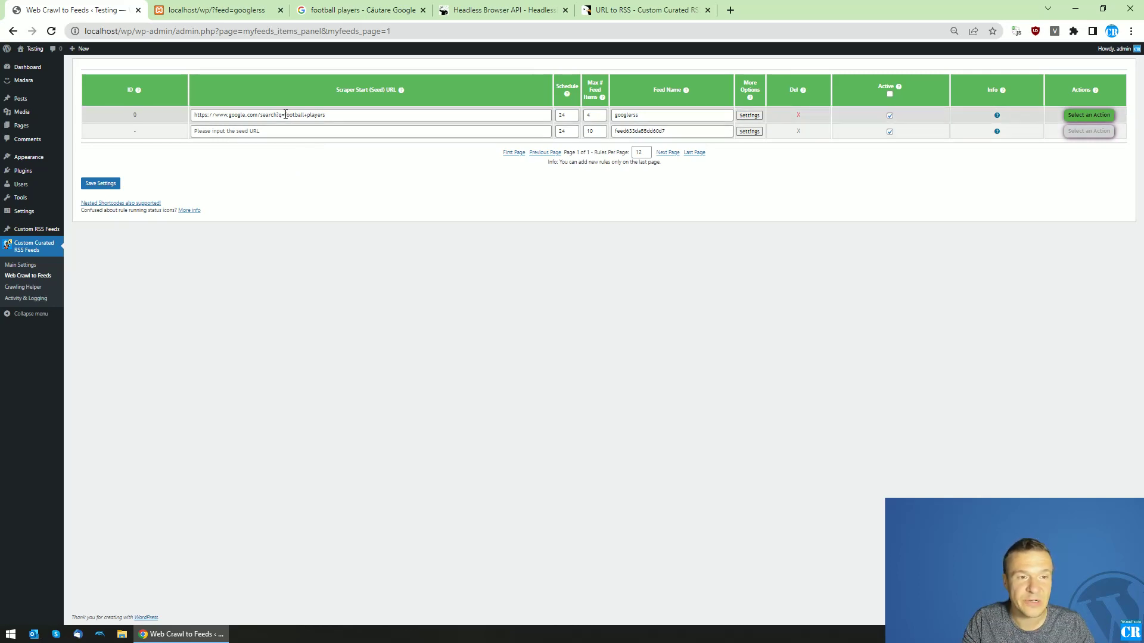
{"action": "left_click_drag", "start_coordinate": [284, 115], "coordinate": [325, 115]}
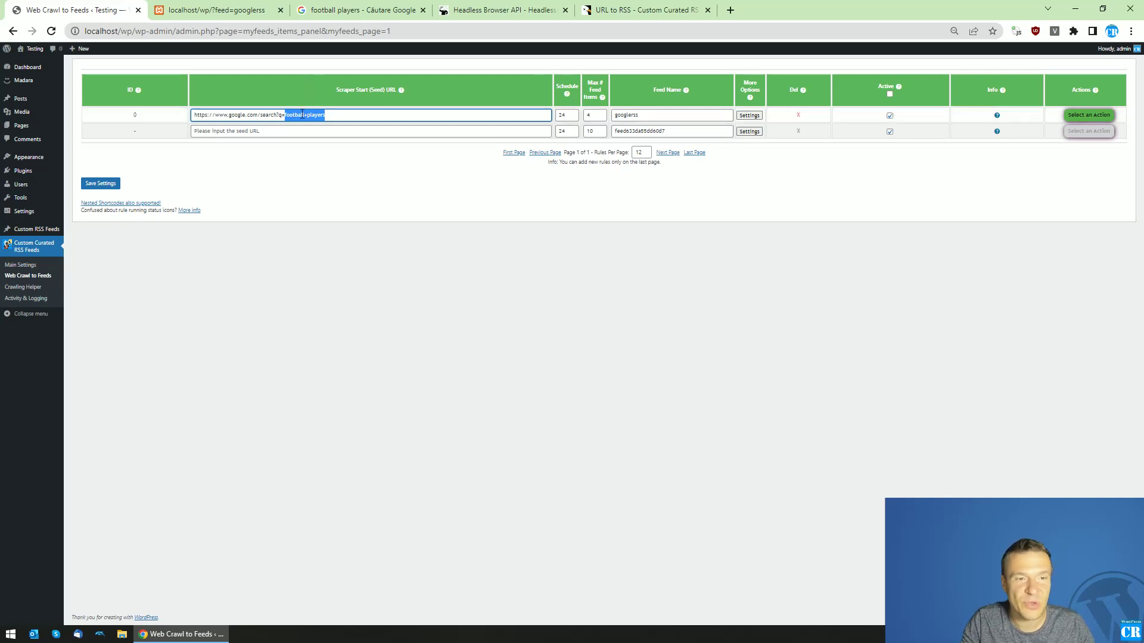
{"action": "left_click", "coordinate": [304, 115]}
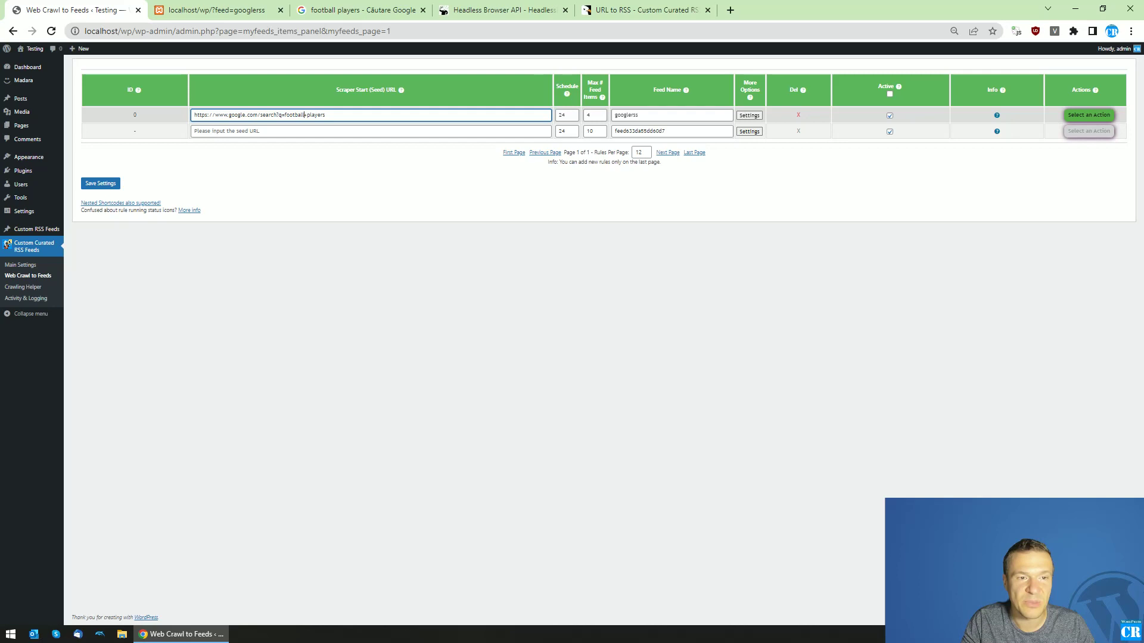
{"action": "left_click", "coordinate": [294, 115]}
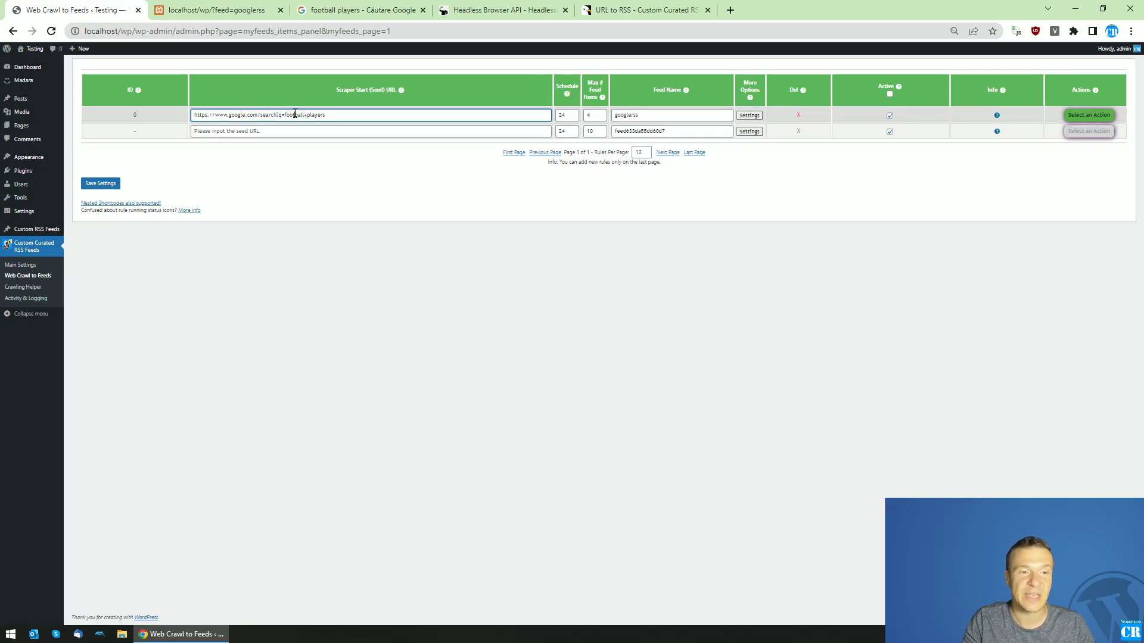
{"action": "left_click", "coordinate": [594, 114]}
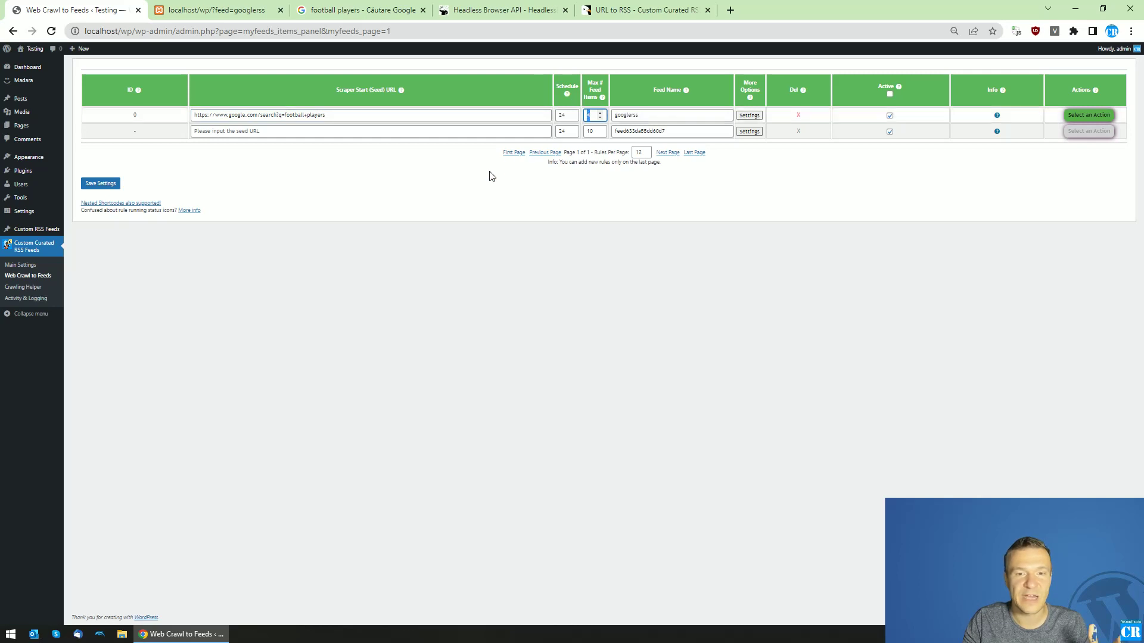